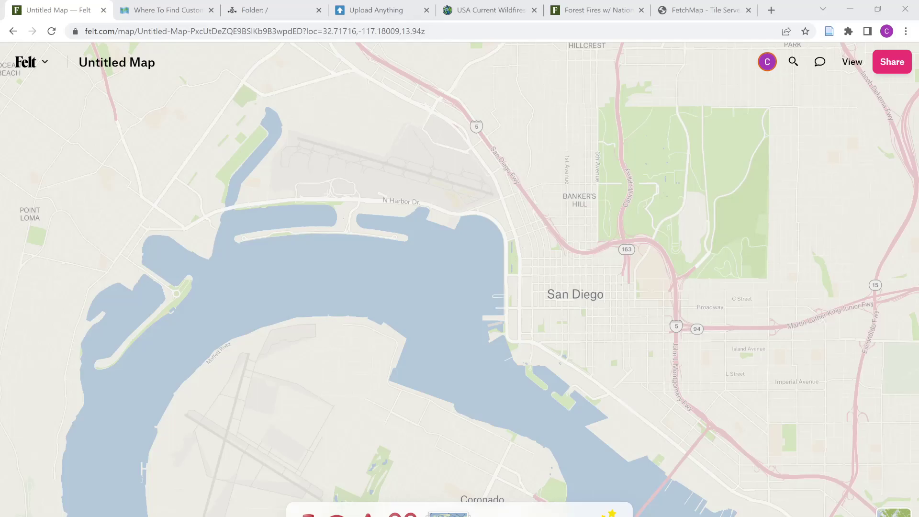
- Dismiss the map's context menu and switch to the Notion custom map backgrounds guide
right_click(71, 225)
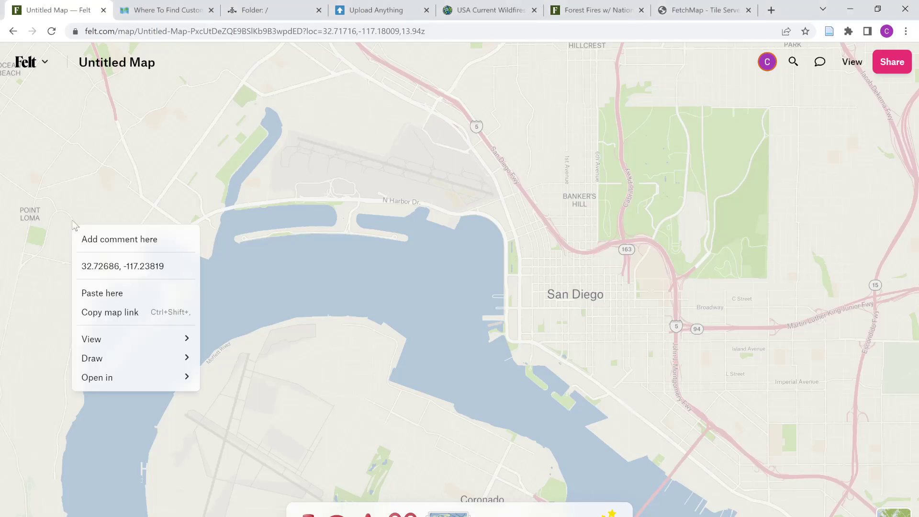
click(274, 243)
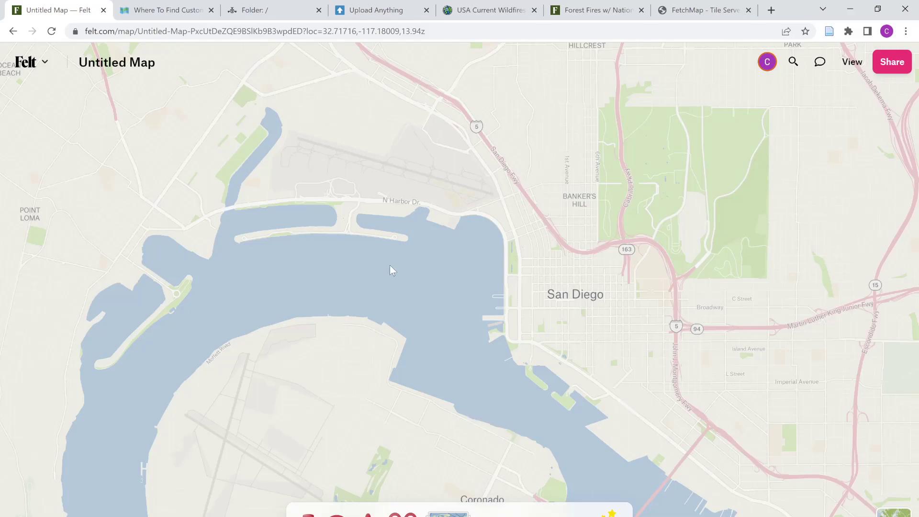
click(168, 11)
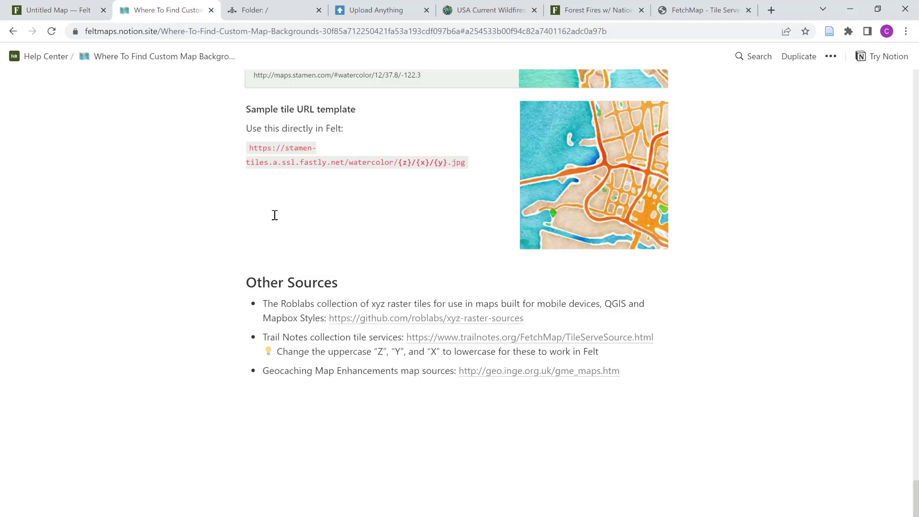
- Scroll to the ArcGIS section, select the World_Imagery sample tile URL, and return to Felt
scroll(275, 219, up, 5)
scroll(275, 220, up, 7)
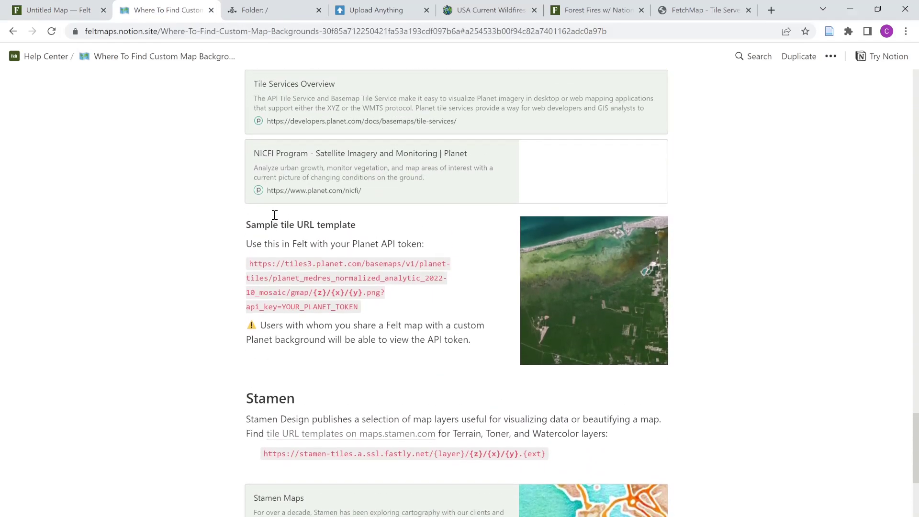
scroll(276, 219, up, 10)
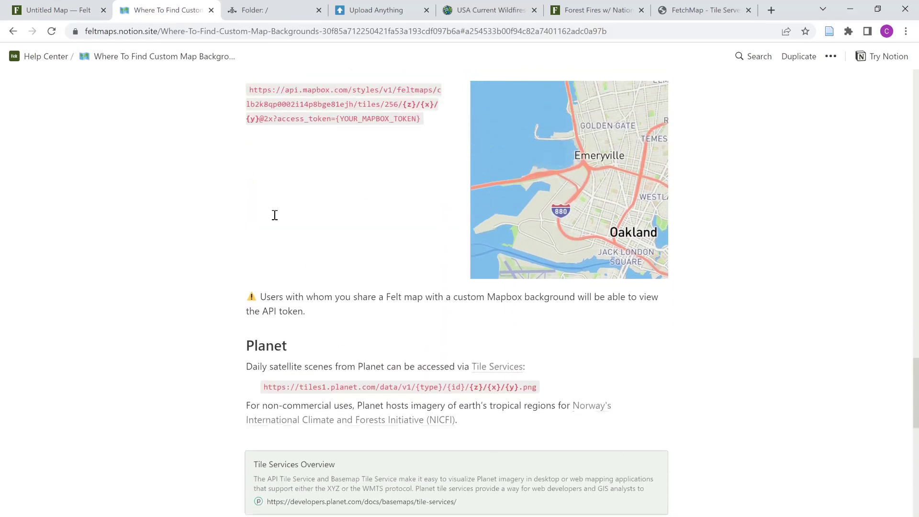
scroll(275, 215, up, 12)
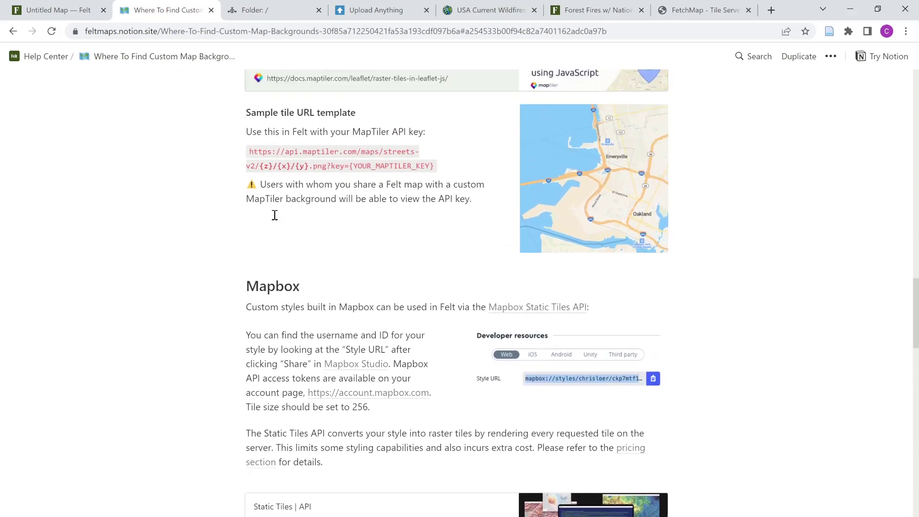
scroll(275, 215, up, 7)
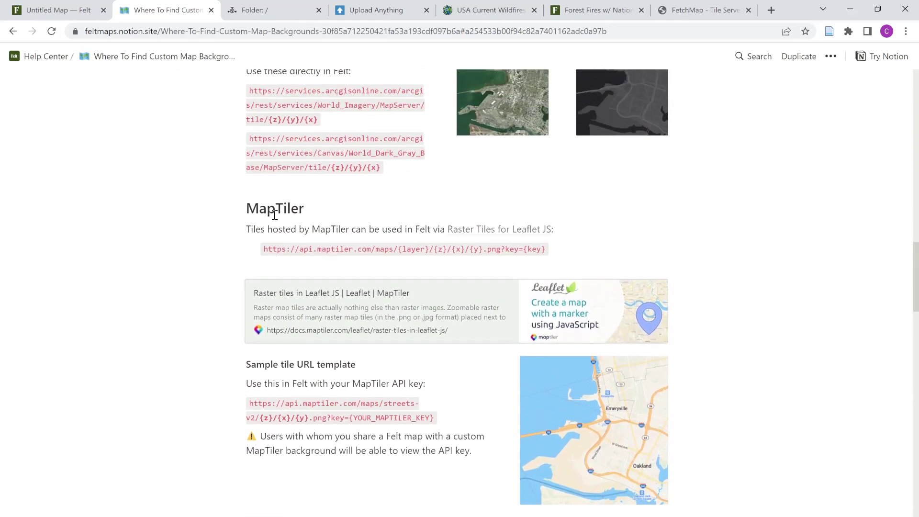
scroll(275, 215, up, 1)
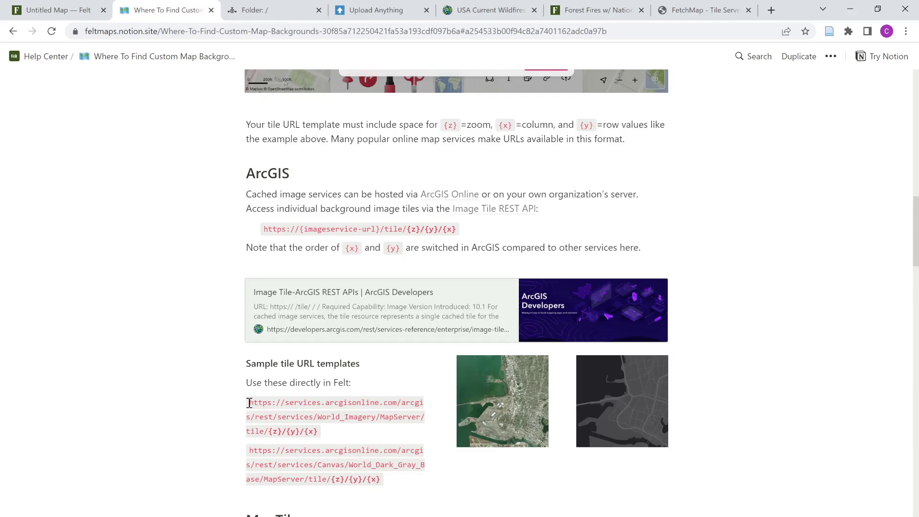
drag(249, 403, 318, 433)
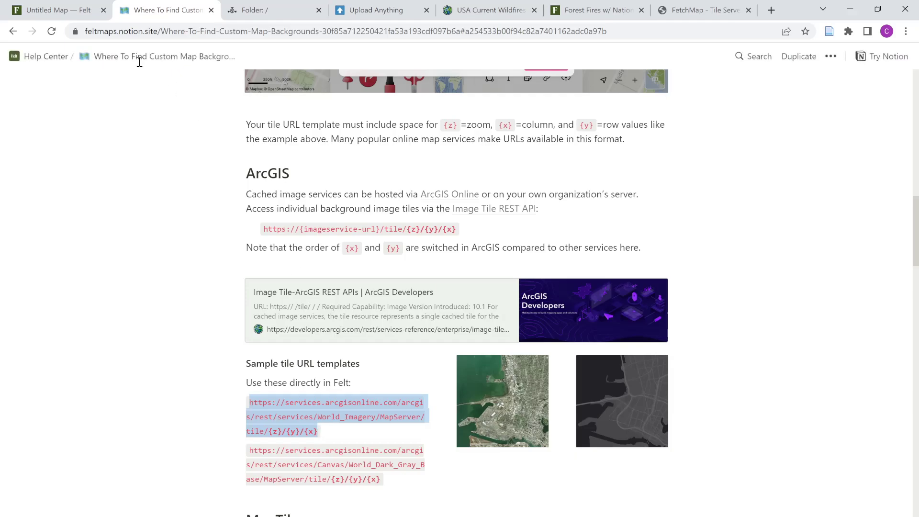
click(66, 12)
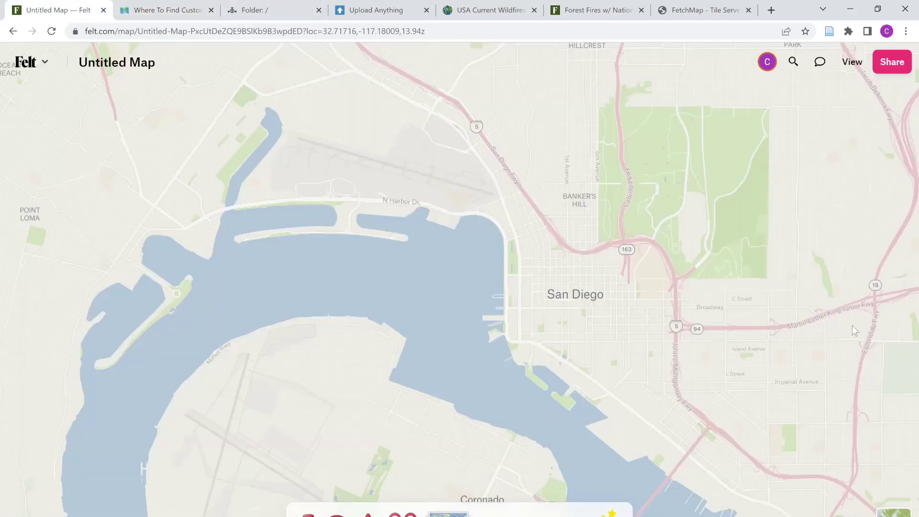
- Add the pasted ArcGIS World_Imagery tile URL as a From URL background, then zoom the map
click(891, 515)
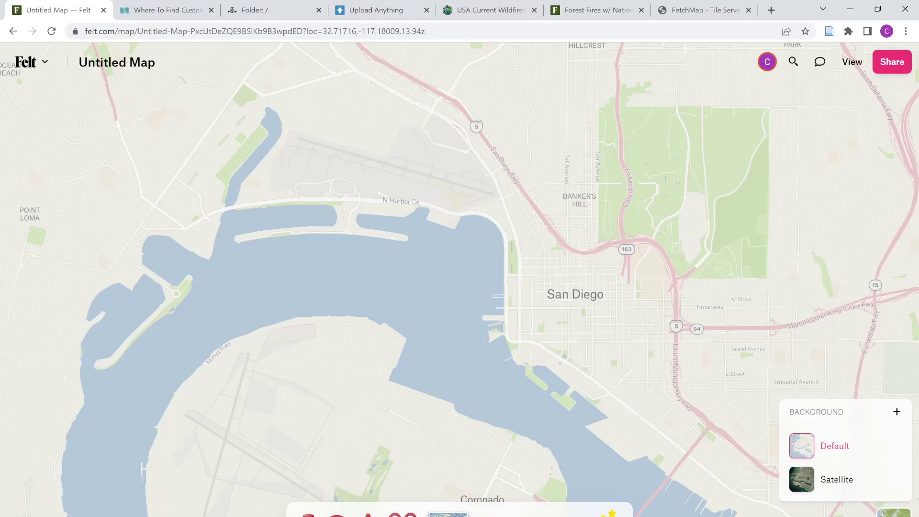
click(897, 412)
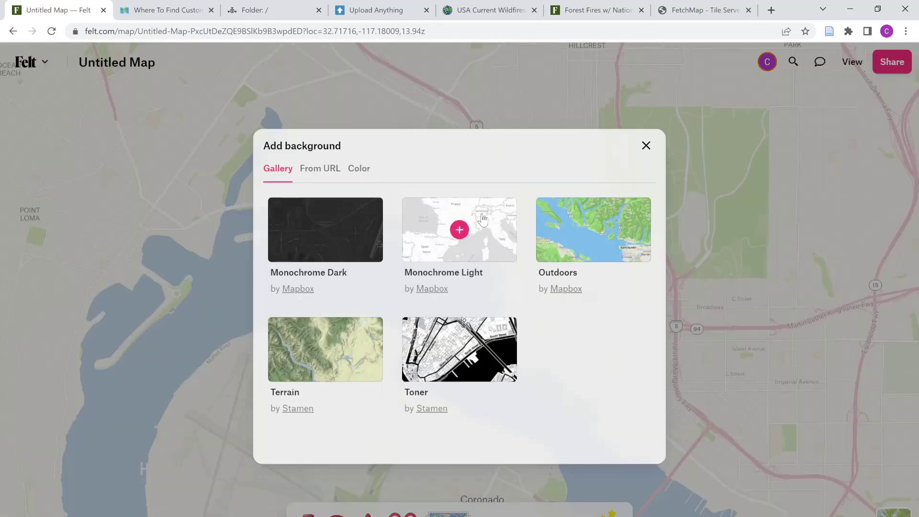
click(320, 169)
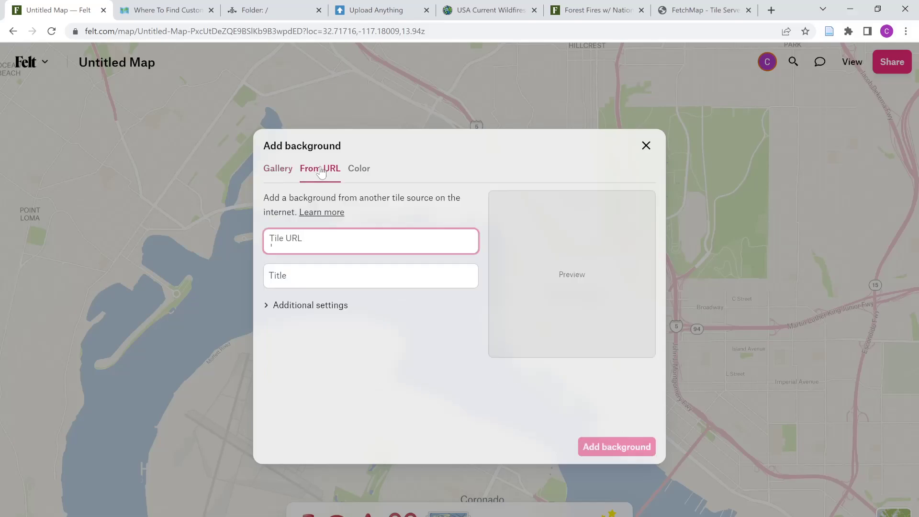
text(https://services.arcgisonline.com/ArcGIS/rest/services/World_Imagery/MapServer/tile/{z}/{y}/{x})
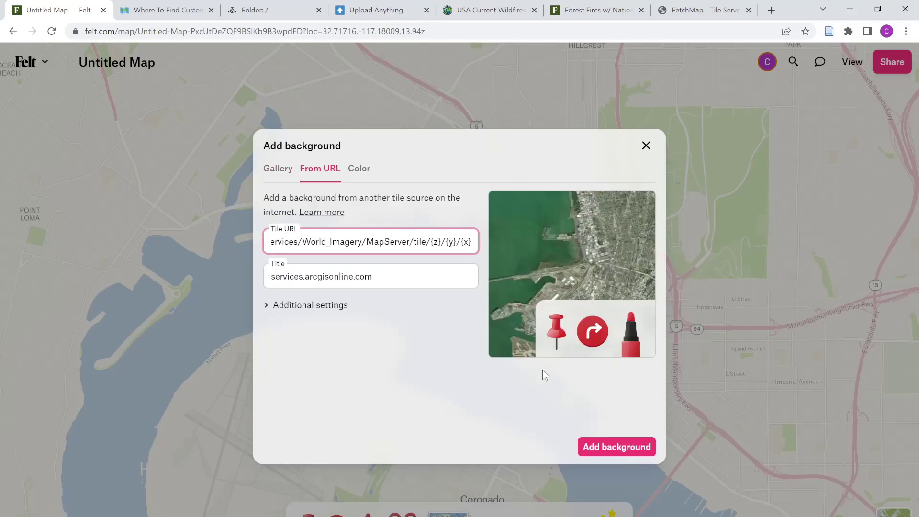
click(624, 442)
scroll(573, 330, up, 10)
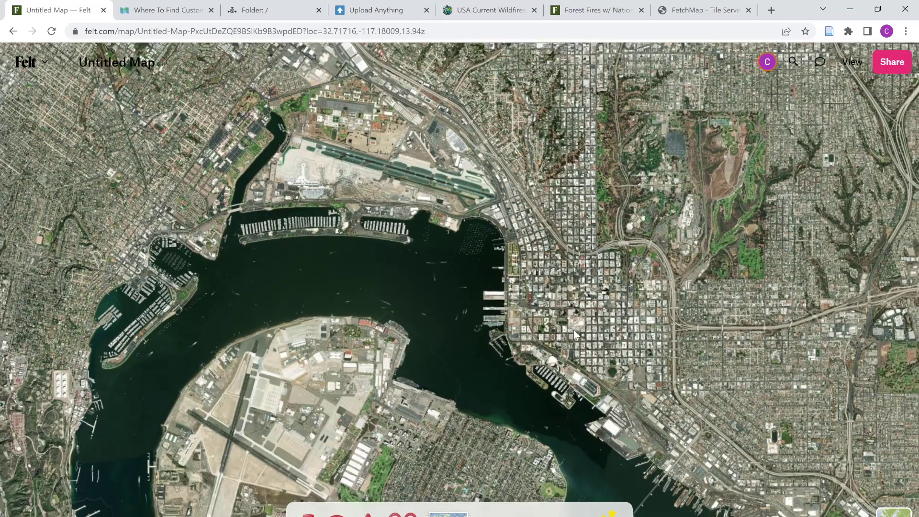
scroll(574, 330, down, 8)
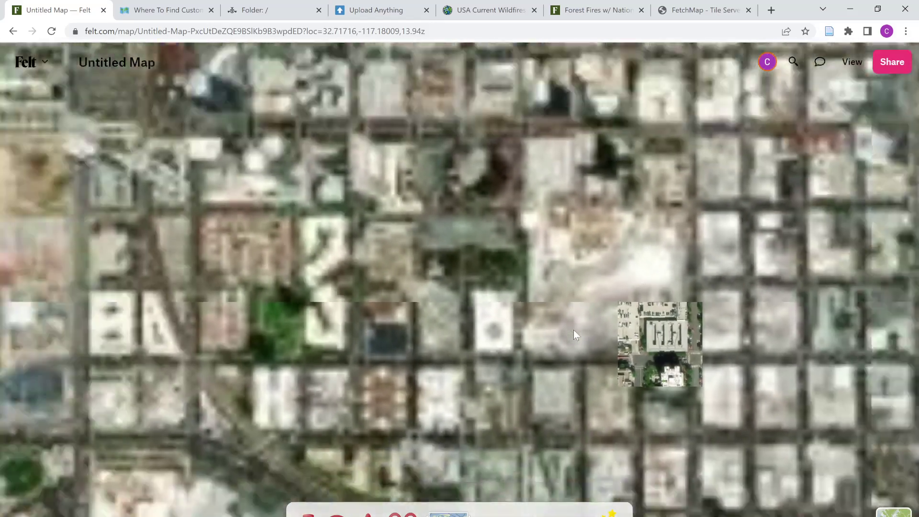
scroll(574, 329, up, 4)
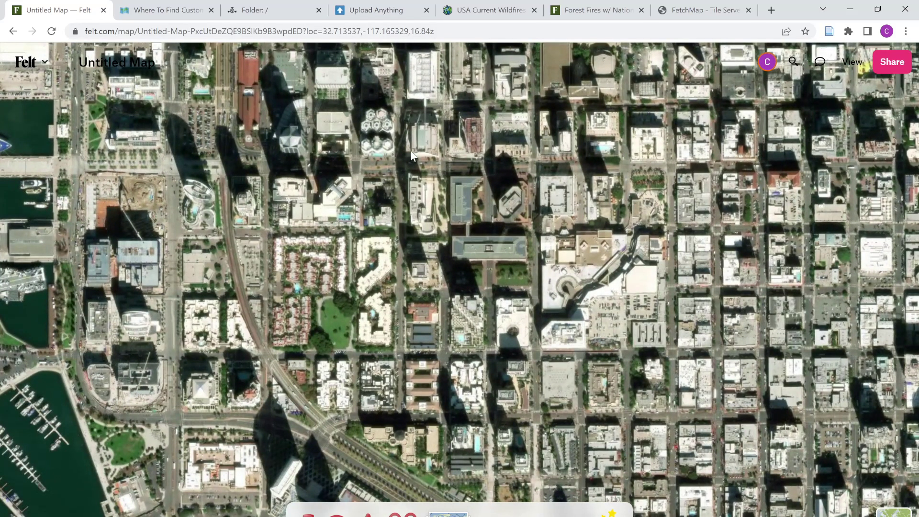
- Open the NatGeo_World_Map MapServer page and select its service name in the address bar
click(258, 13)
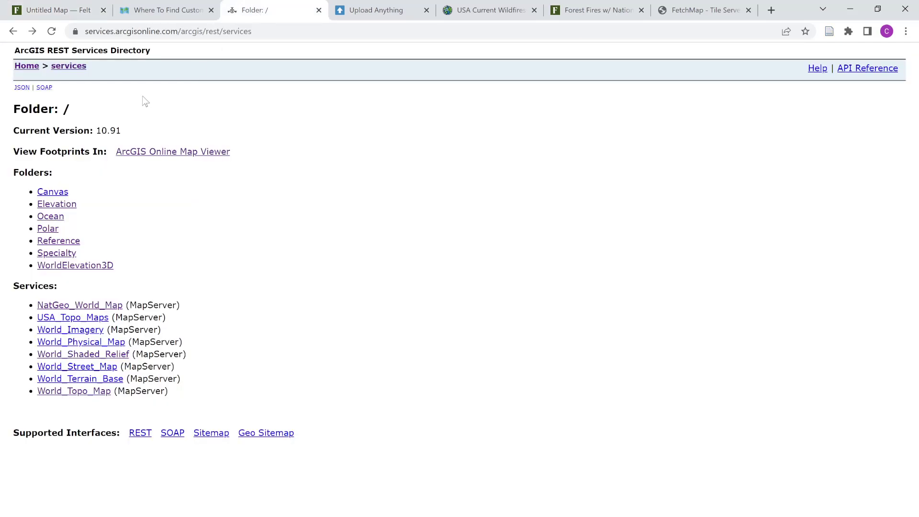
click(81, 307)
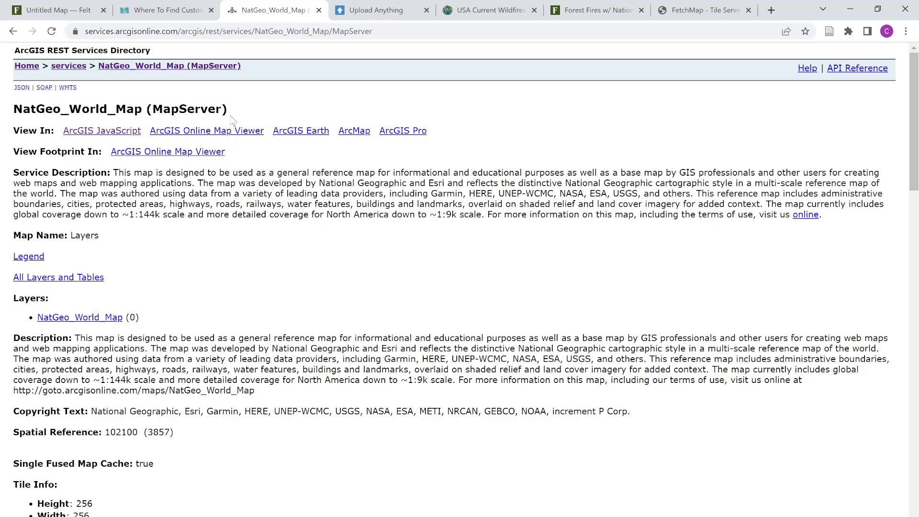
click(175, 31)
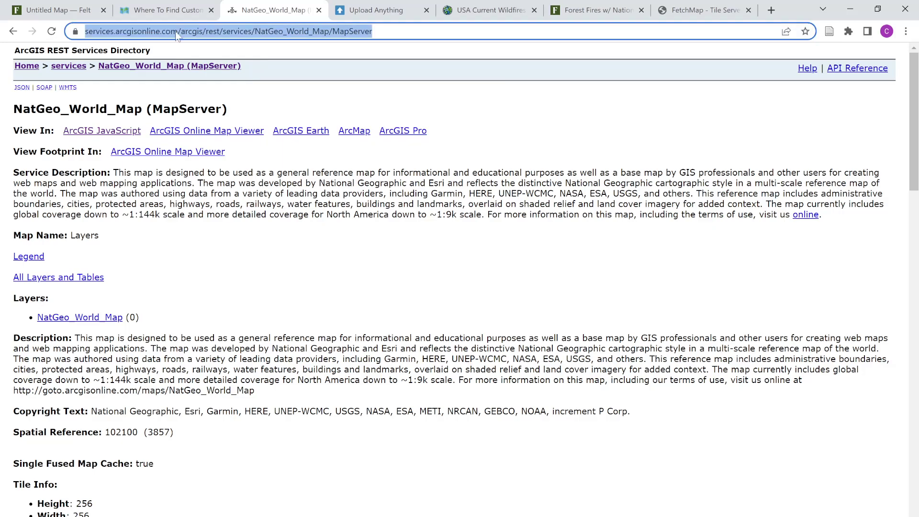
click(274, 32)
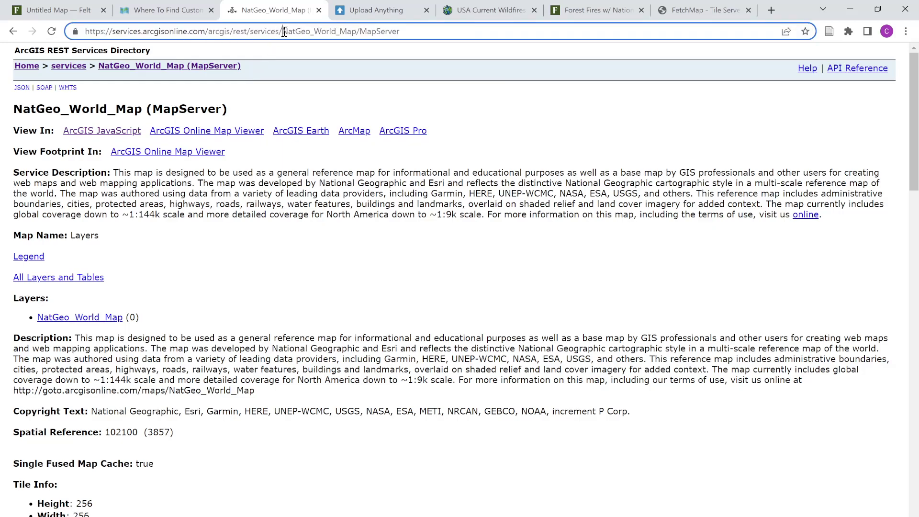
drag(284, 31, 354, 32)
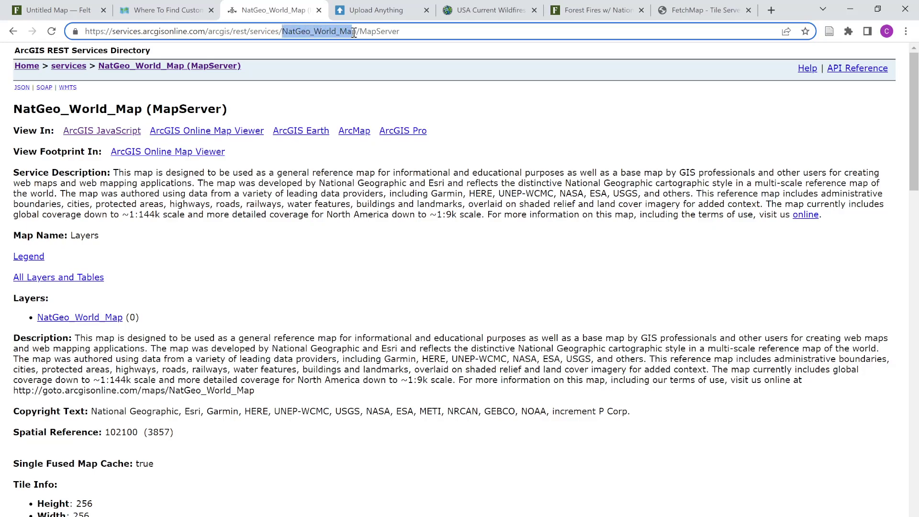
drag(354, 31, 284, 33)
key(ctrl+c)
click(357, 31)
click(77, 11)
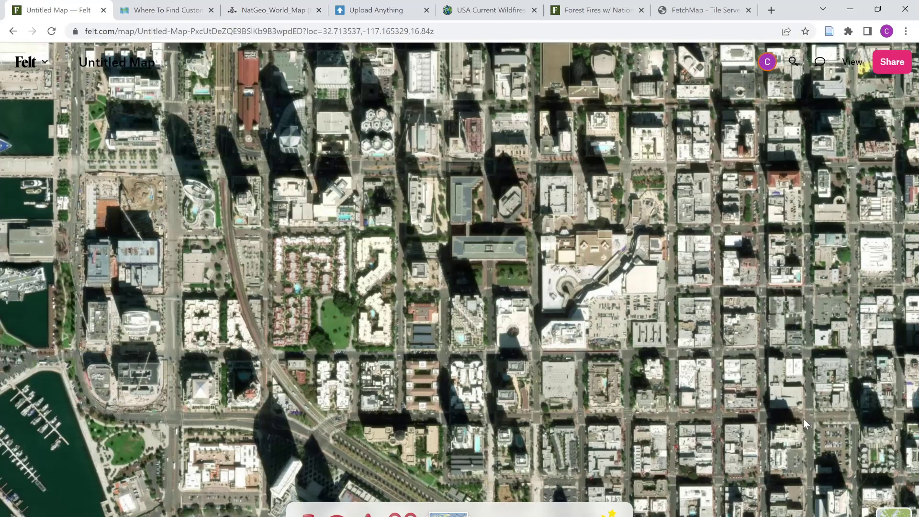
- Edit the custom background's Tile URL, replacing World_Imagery with NatGeo_World_Map, and save it
click(895, 509)
mouse_move(862, 486)
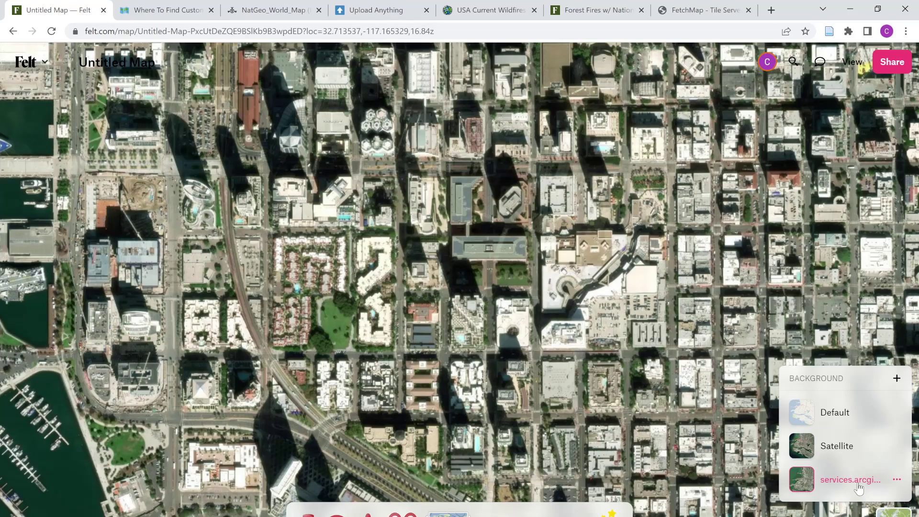
click(893, 483)
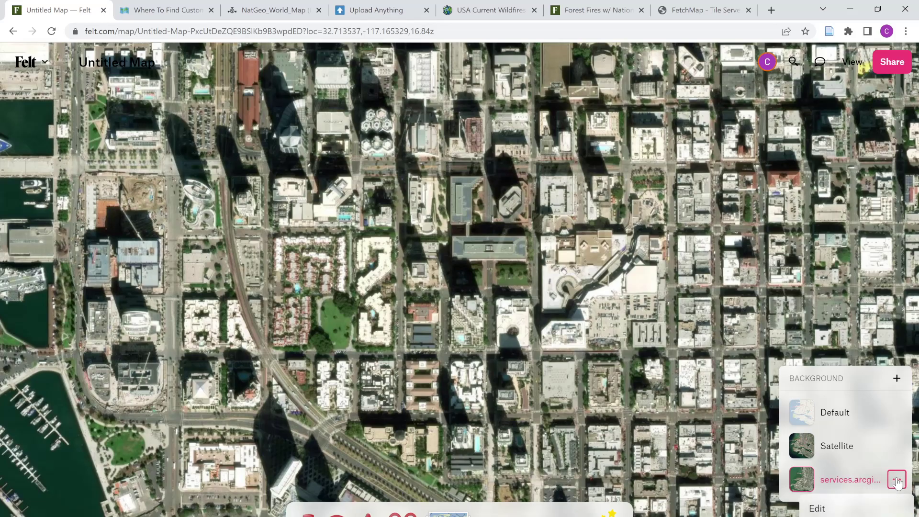
click(818, 508)
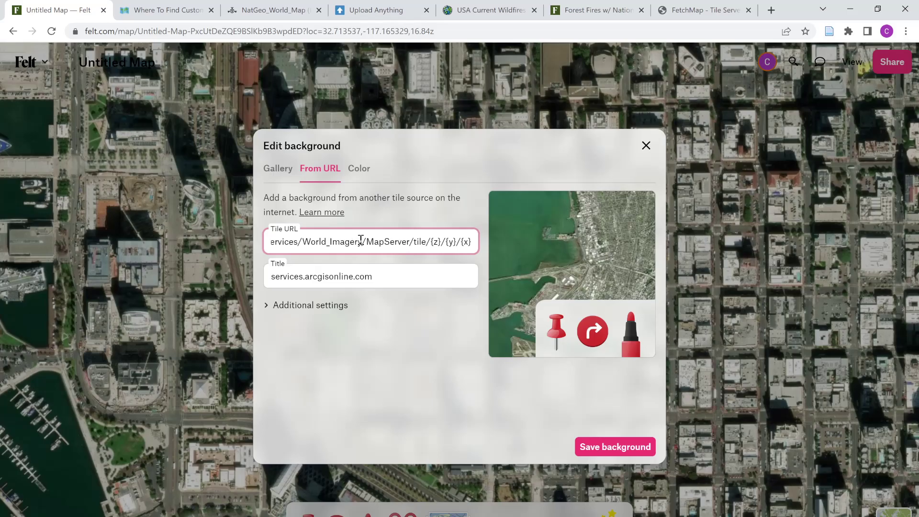
drag(362, 243, 304, 243)
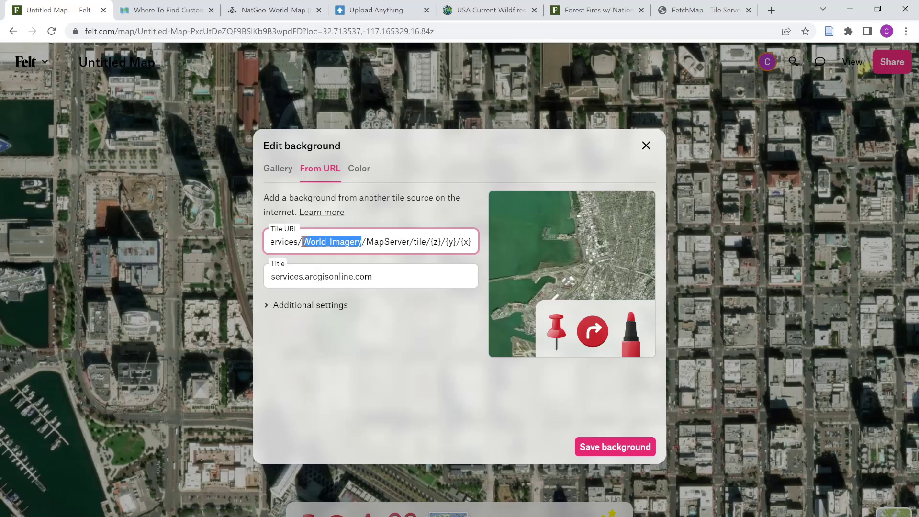
key(ctrl+v)
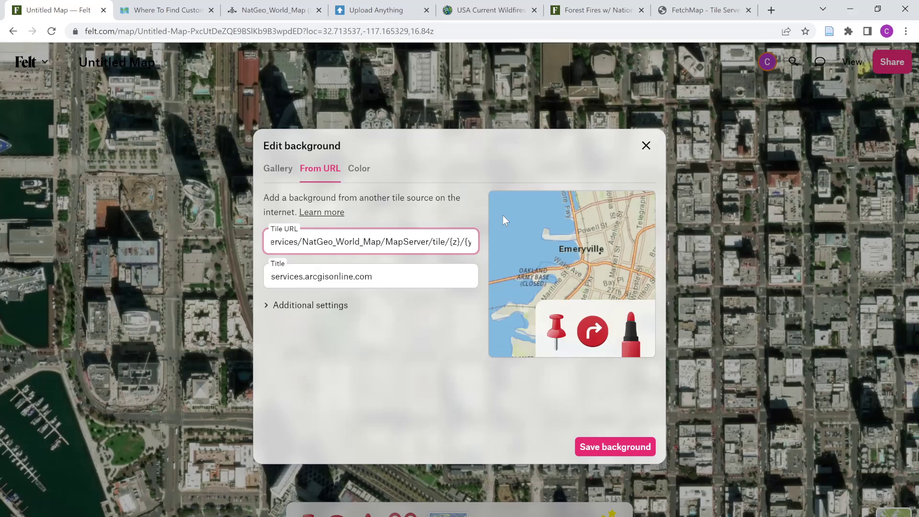
click(617, 446)
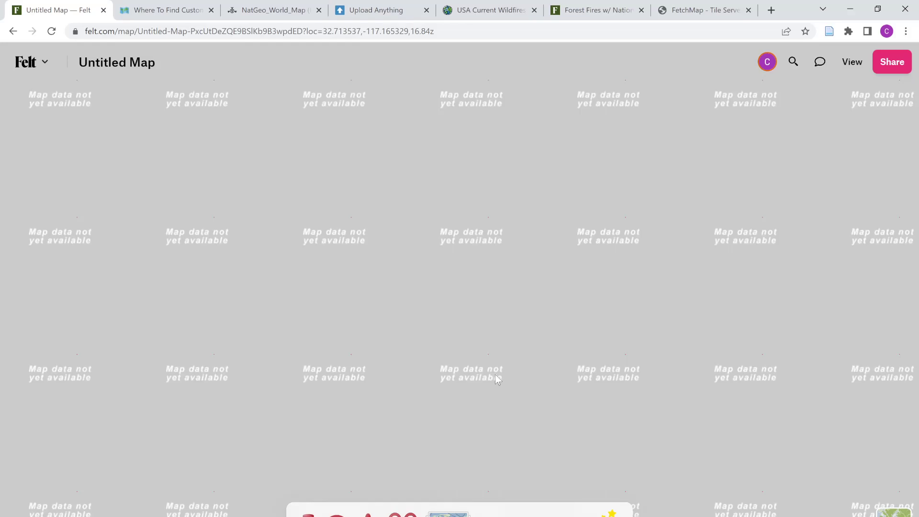
- Zoom out from San Diego and pan east to frame the Salton Sea region
scroll(495, 374, down, 2)
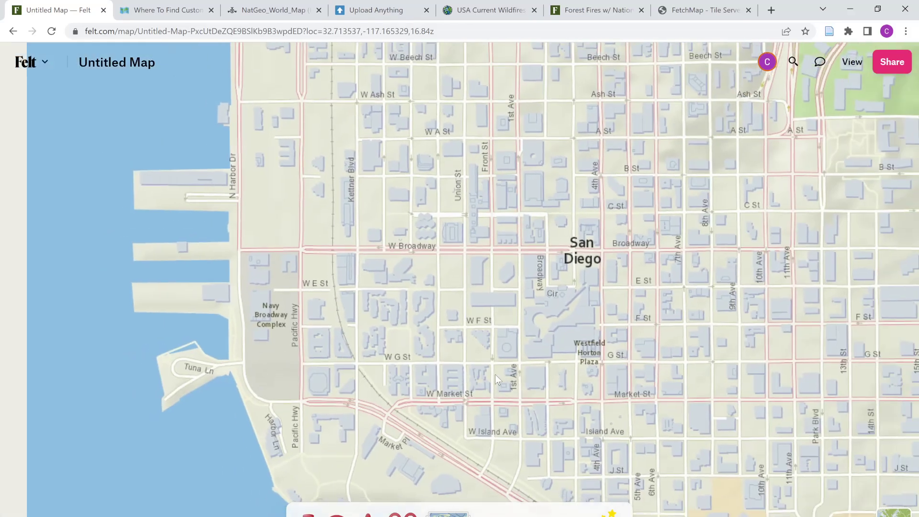
scroll(496, 374, down, 3)
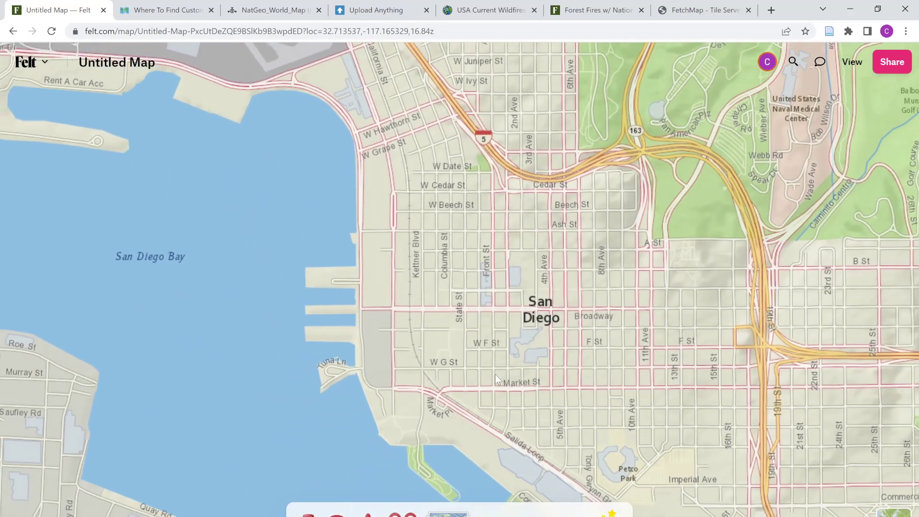
scroll(495, 374, down, 4)
scroll(495, 375, down, 4)
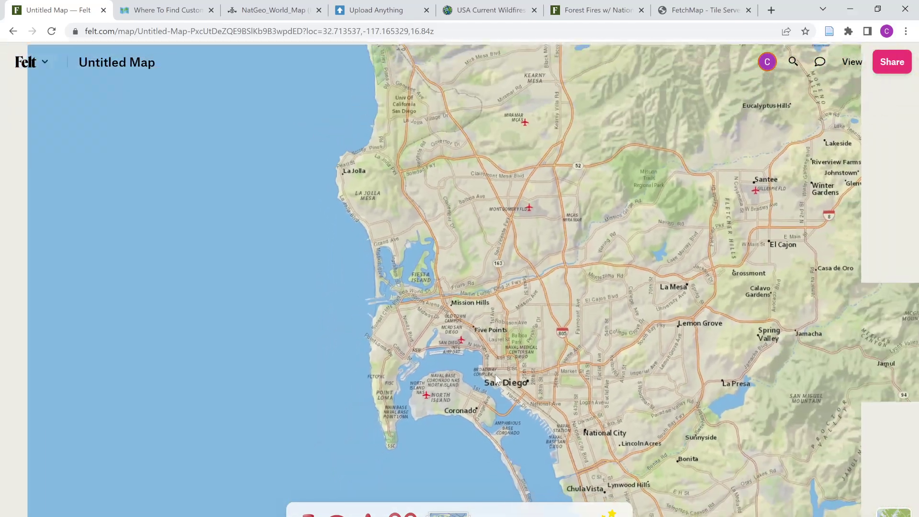
scroll(496, 378, down, 4)
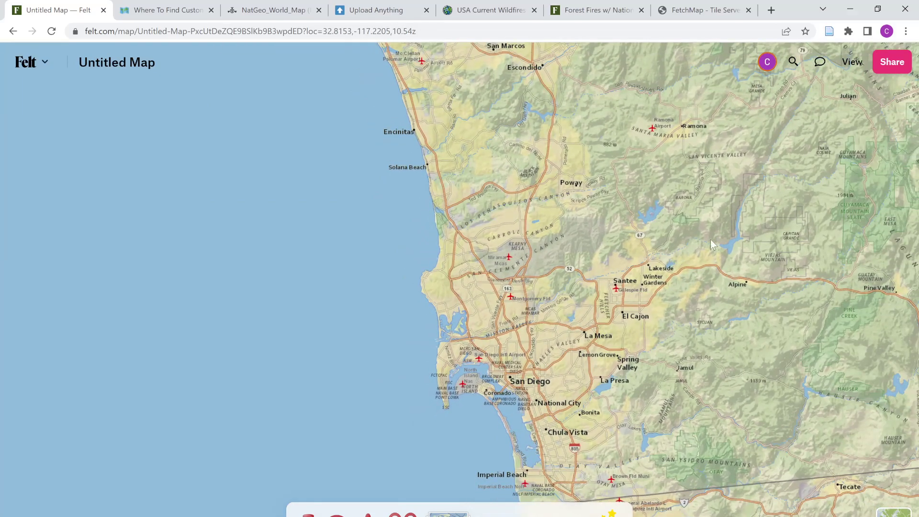
drag(720, 256, 180, 413)
scroll(179, 412, down, 3)
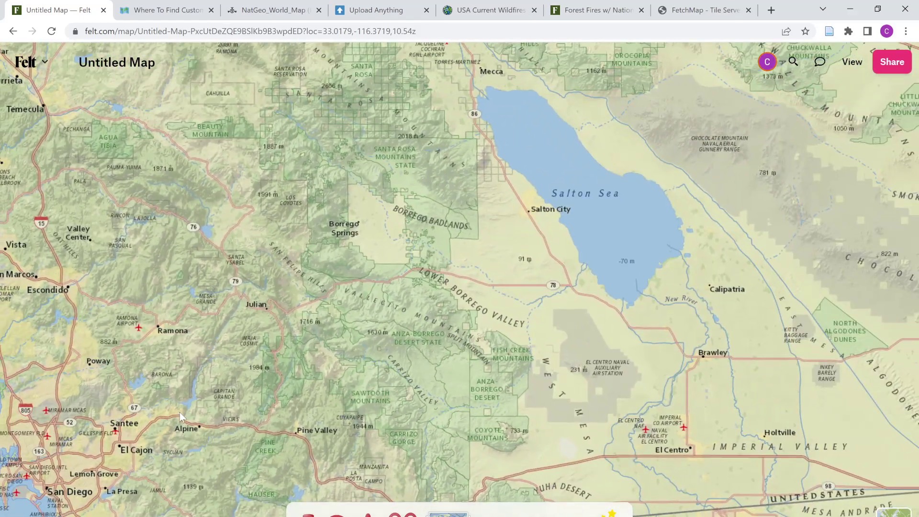
scroll(179, 412, down, 3)
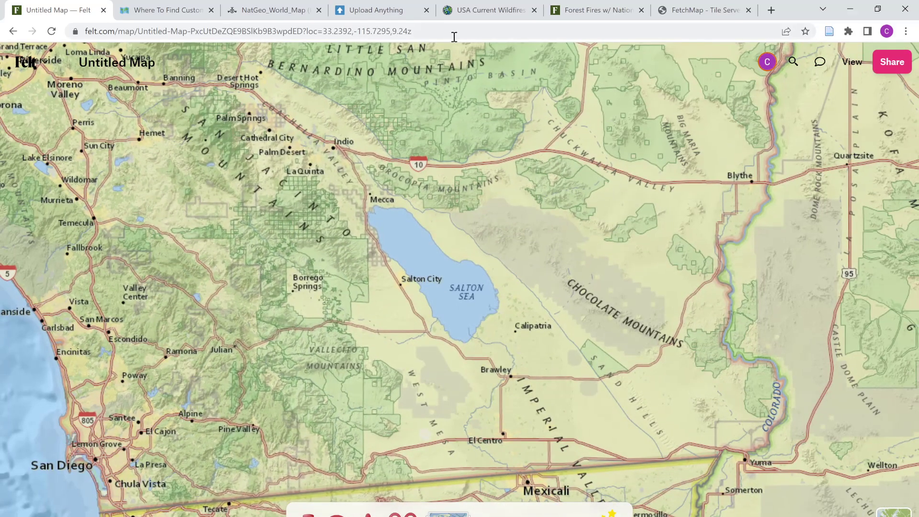
- Copy the USA Current Wildfires service URL from its ArcGIS Online item page, then return to Felt
click(483, 14)
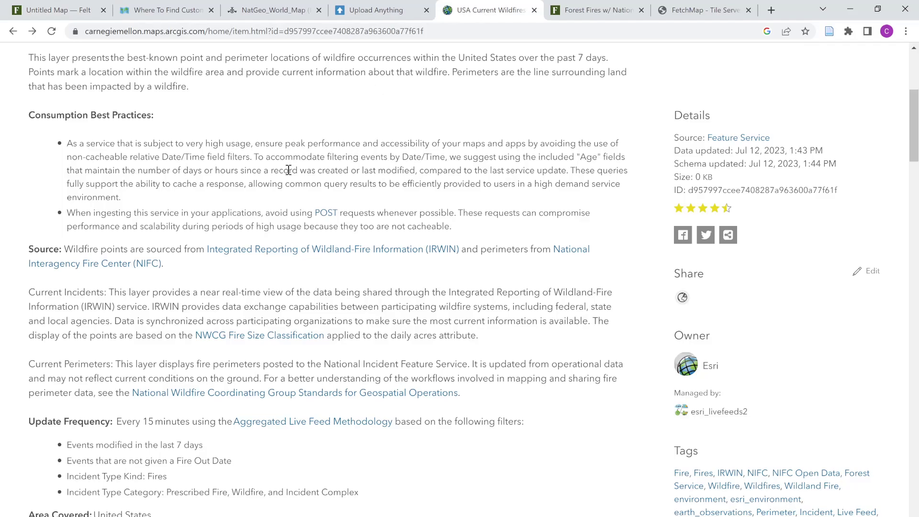
scroll(289, 169, up, 6)
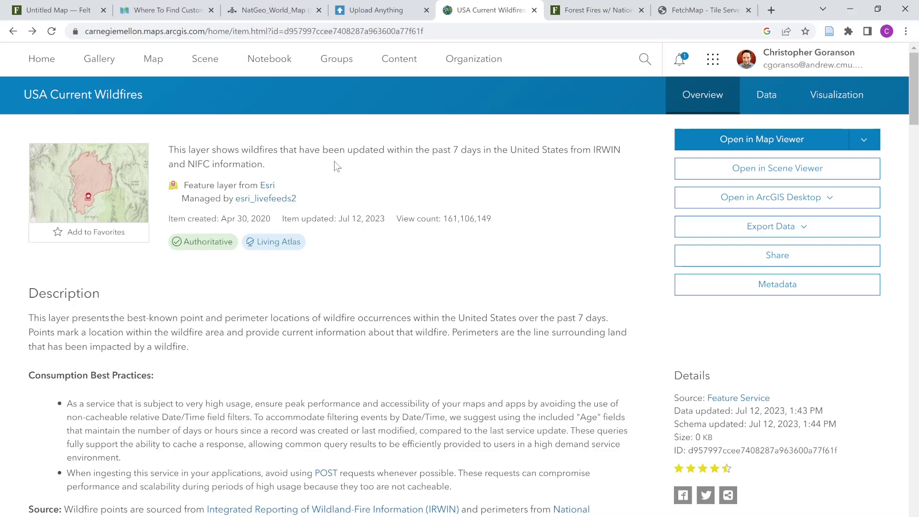
scroll(415, 282, down, 2)
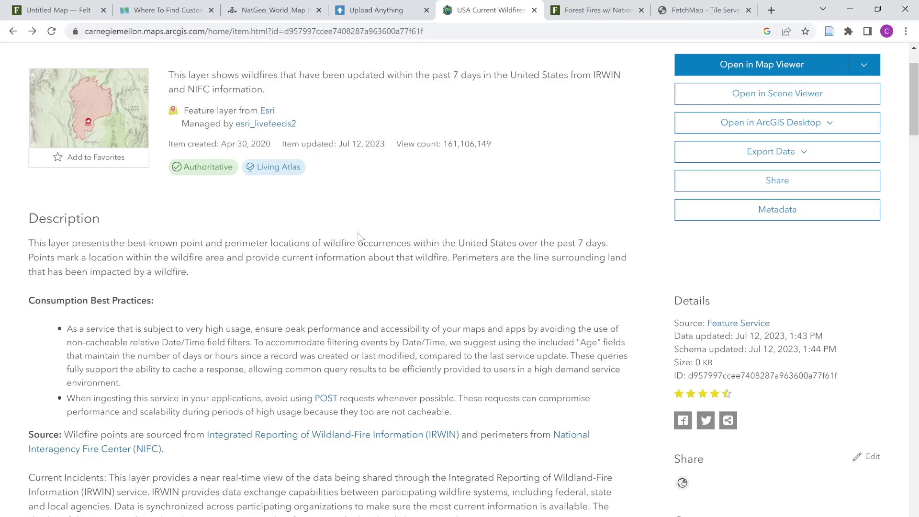
scroll(425, 262, down, 4)
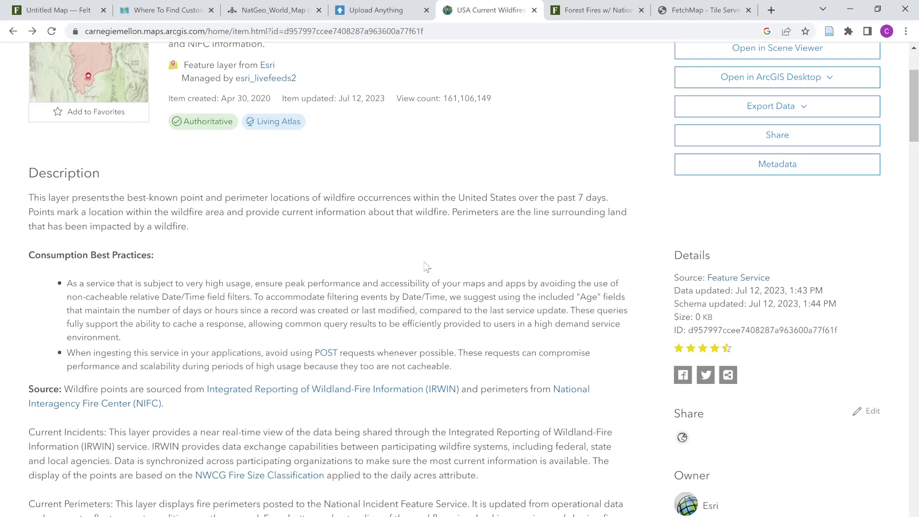
scroll(425, 262, down, 6)
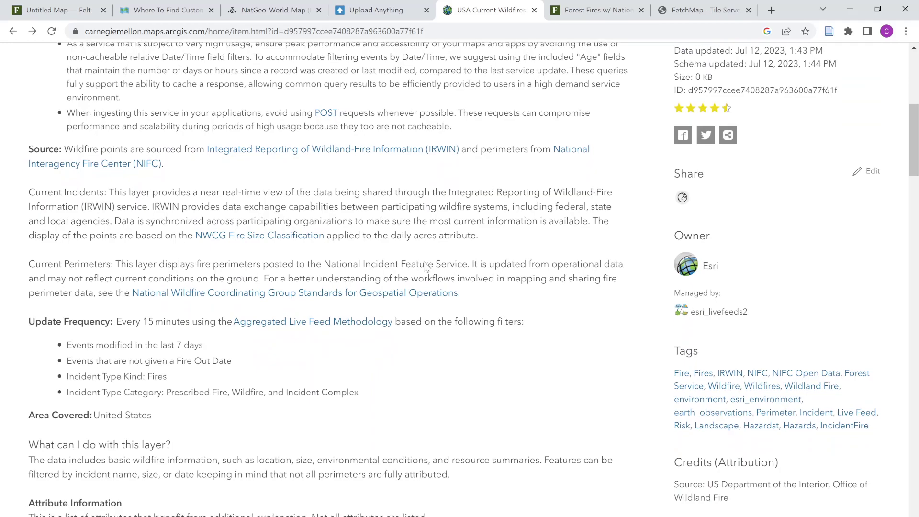
scroll(426, 264, down, 2)
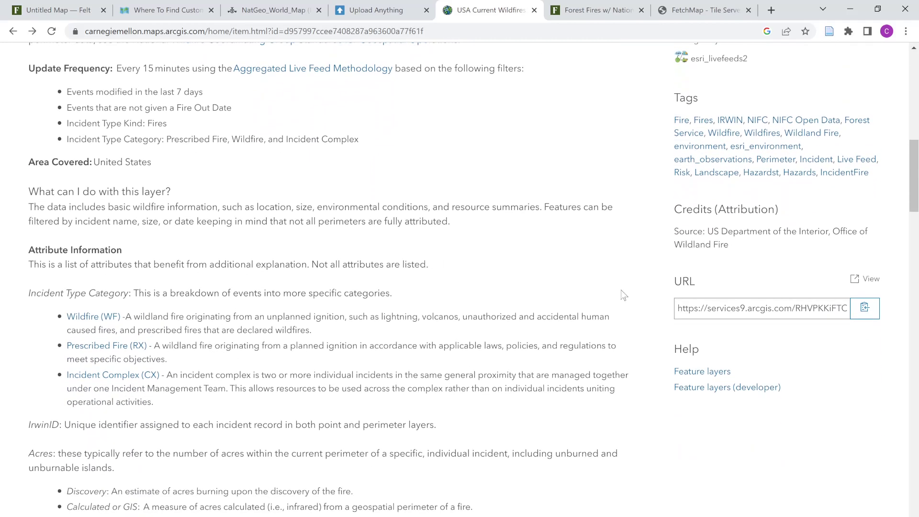
scroll(615, 287, down, 1)
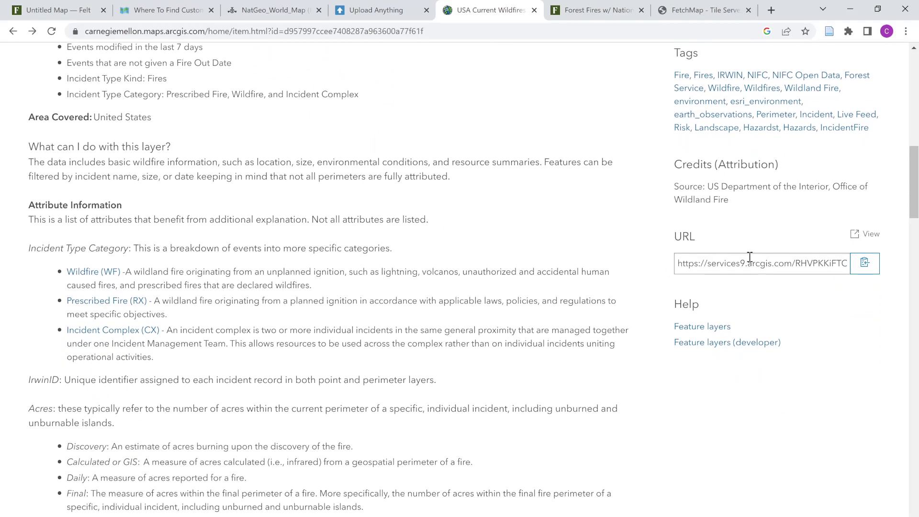
click(863, 267)
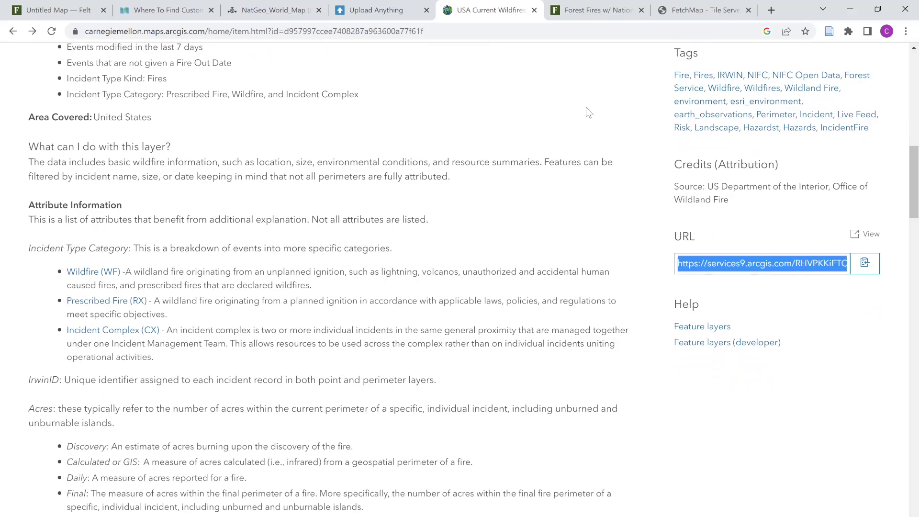
click(57, 13)
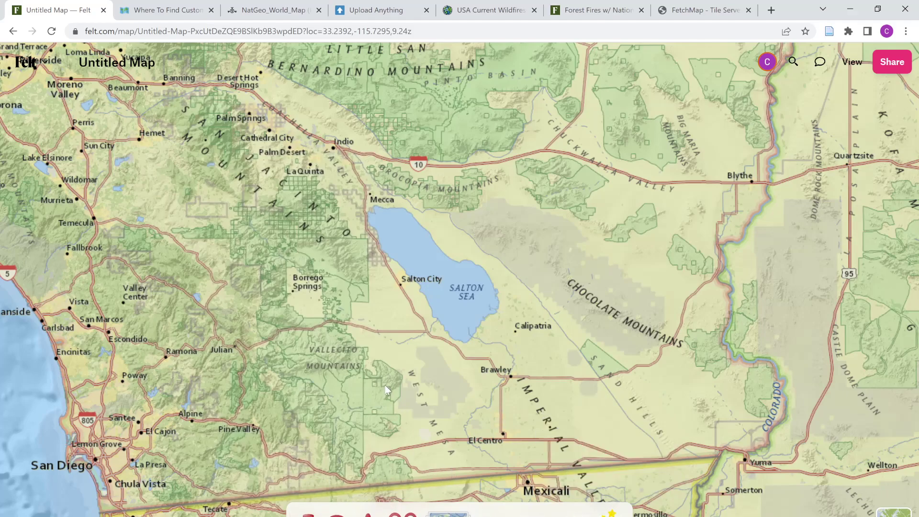
- Choose File > Add from URL... from the Felt logo menu
click(29, 64)
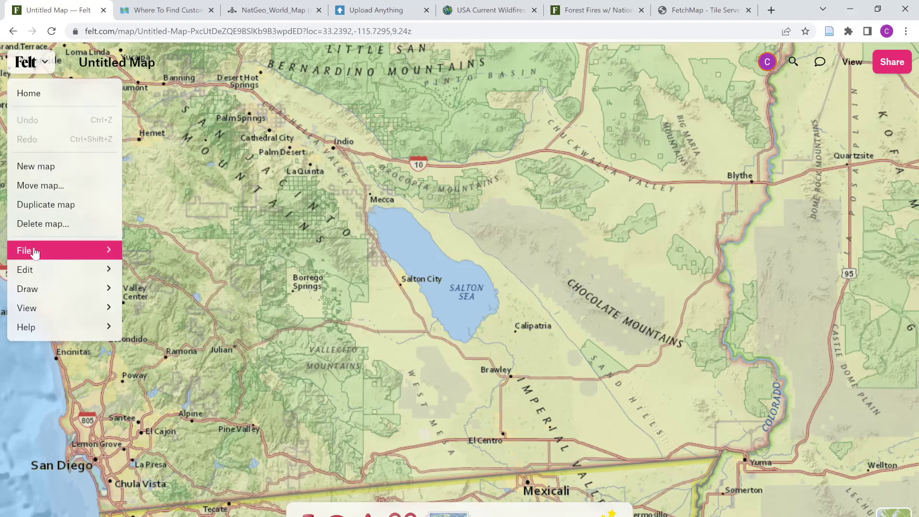
mouse_move(36, 254)
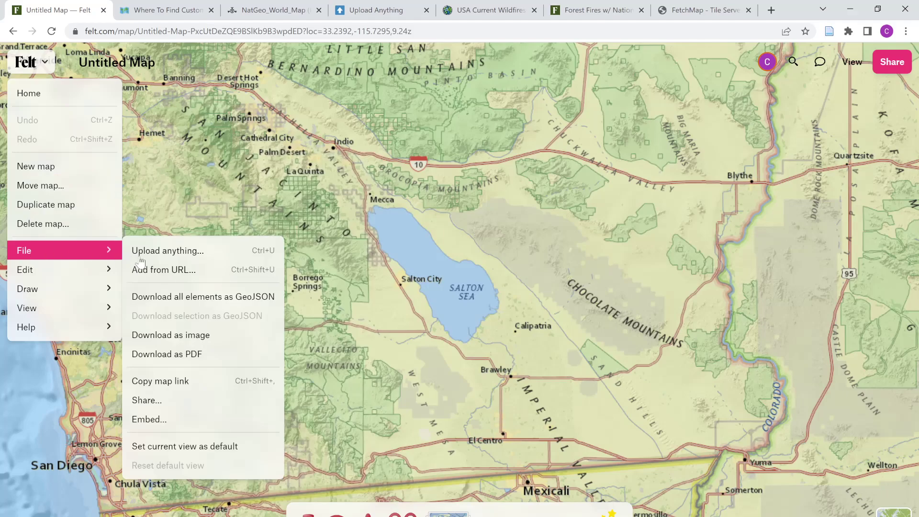
click(163, 271)
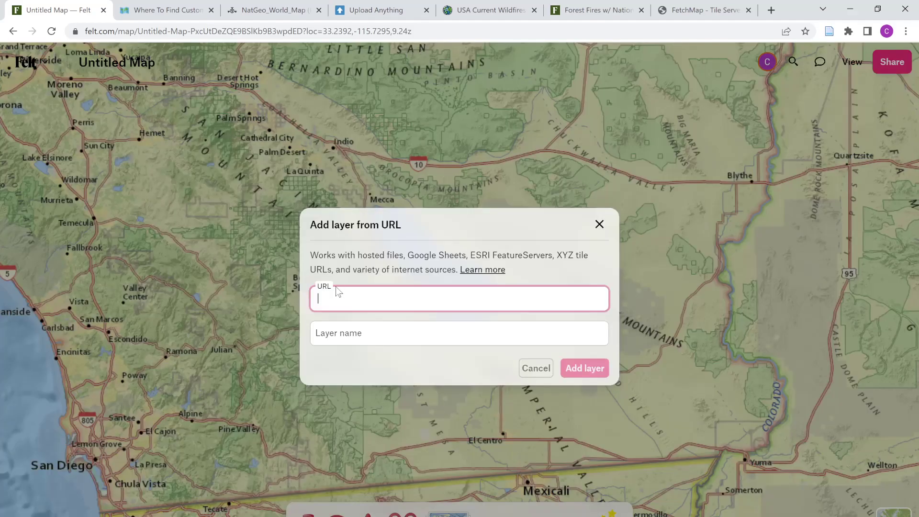
- Paste the USA_Wildfires_v1 FeatureServer URL and add it as a map layer
key(ctrl+v)
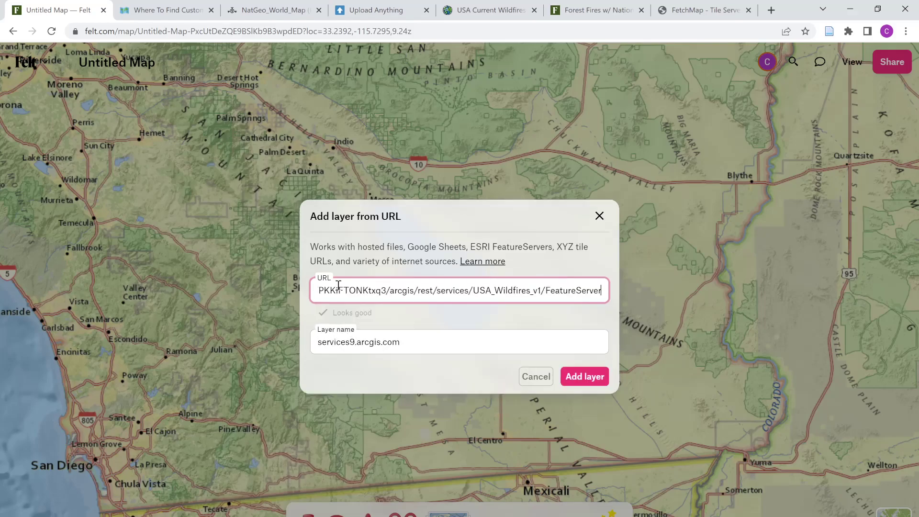
click(590, 377)
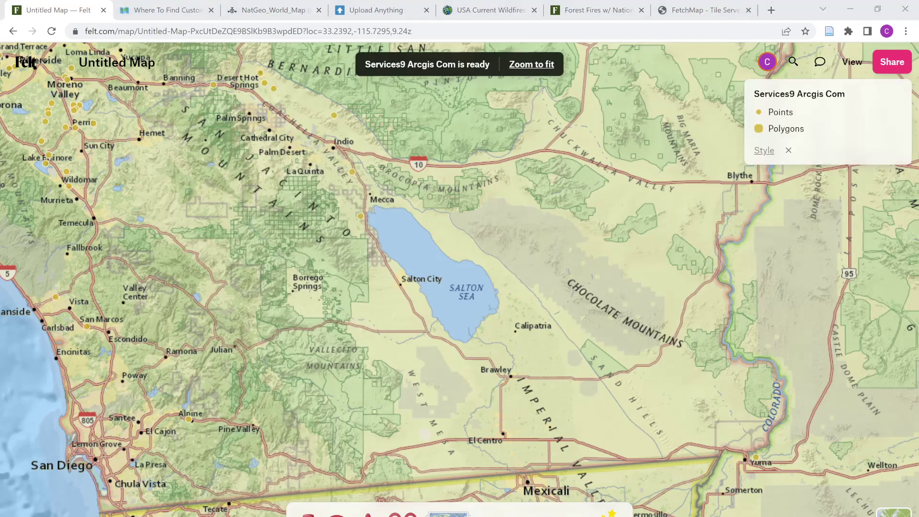
click(814, 337)
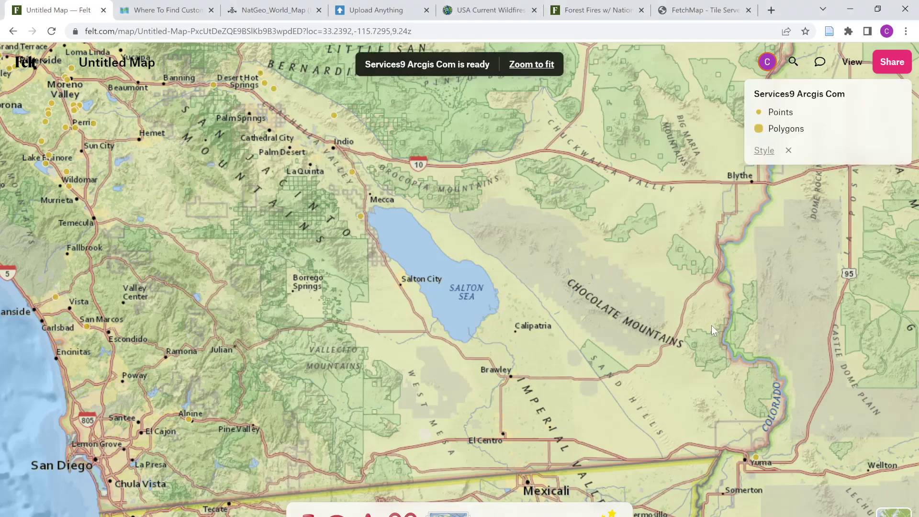
scroll(712, 326, down, 5)
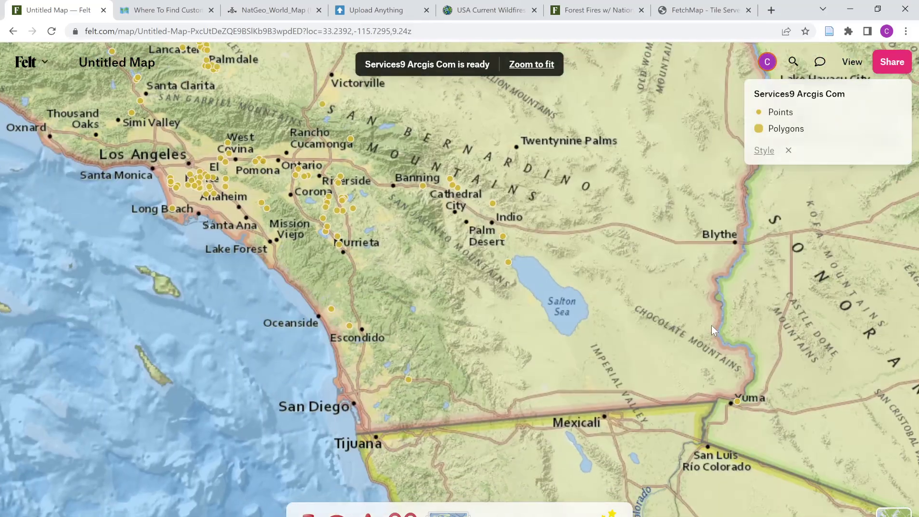
scroll(712, 325, down, 5)
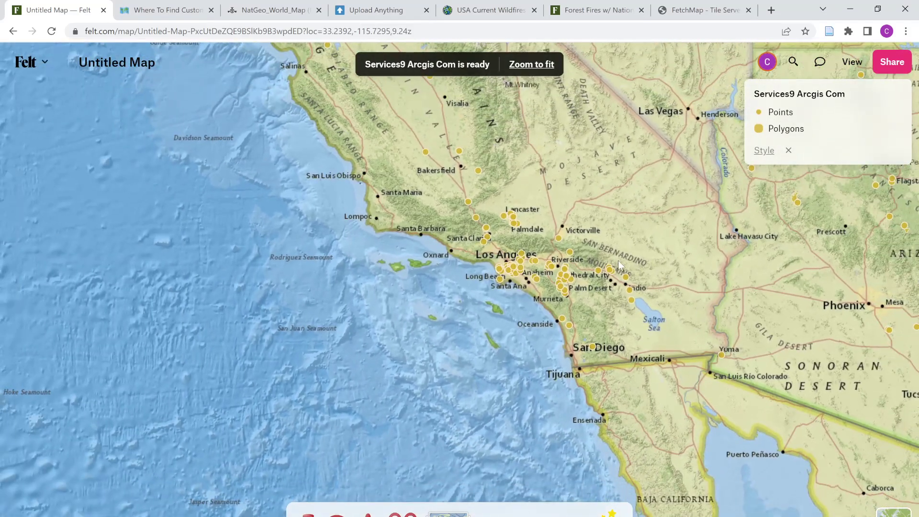
scroll(518, 264, up, 5)
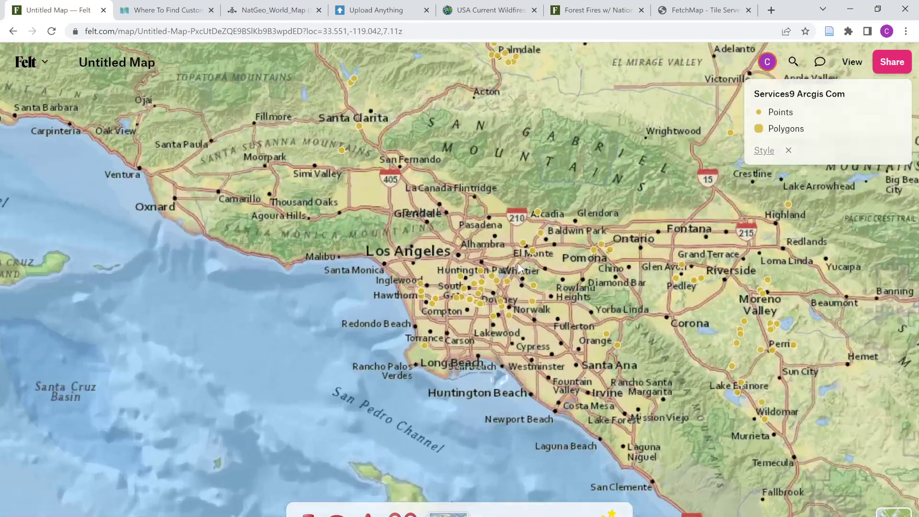
scroll(518, 264, up, 2)
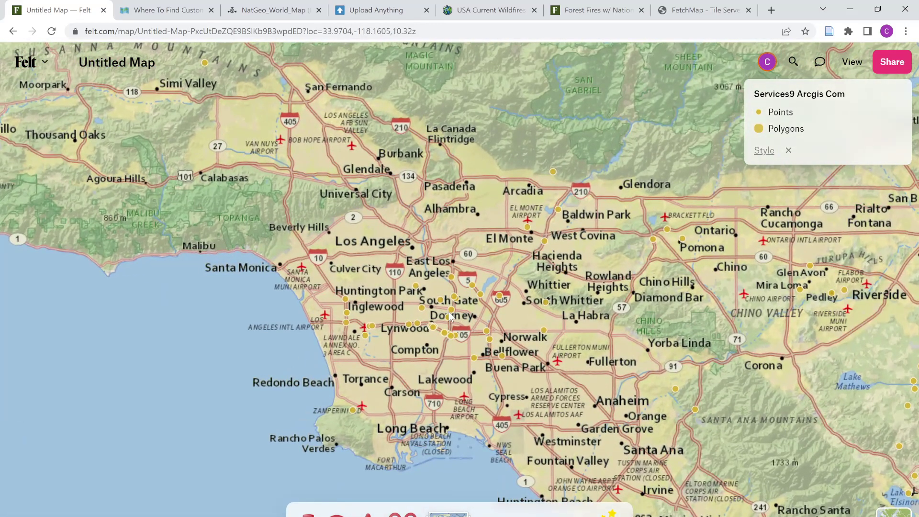
scroll(443, 327, down, 4)
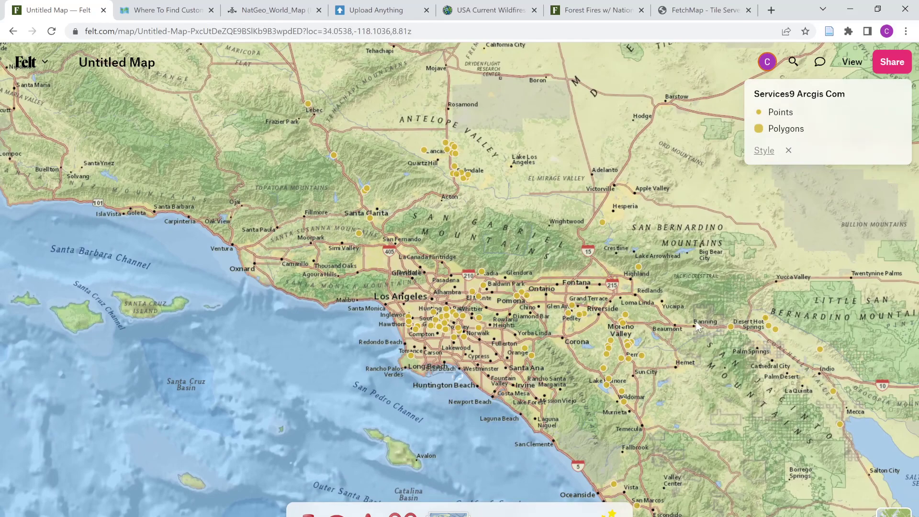
drag(721, 329, 330, 336)
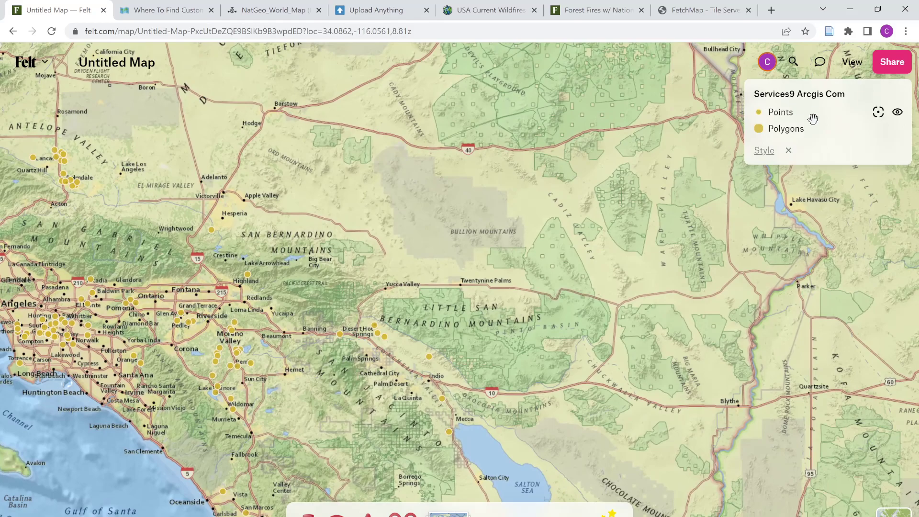
- Style the wildfire incident points as large, solid red dots
click(764, 151)
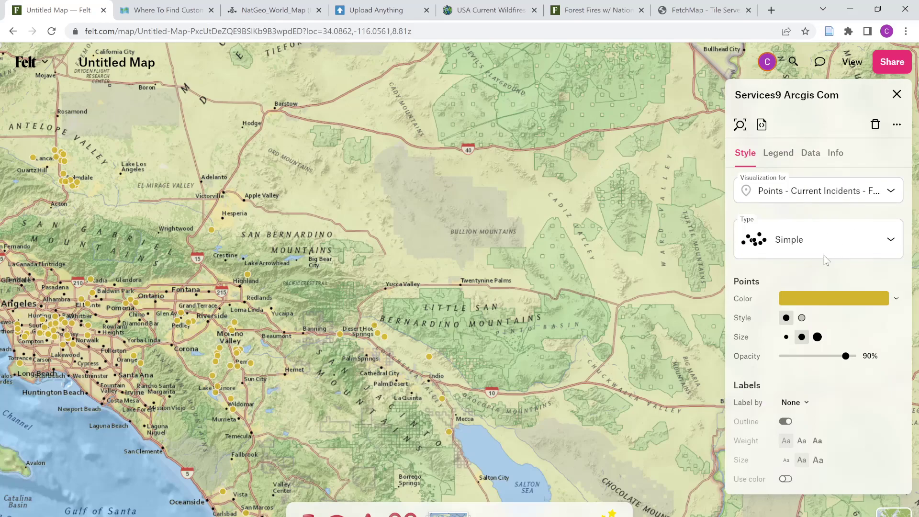
click(896, 300)
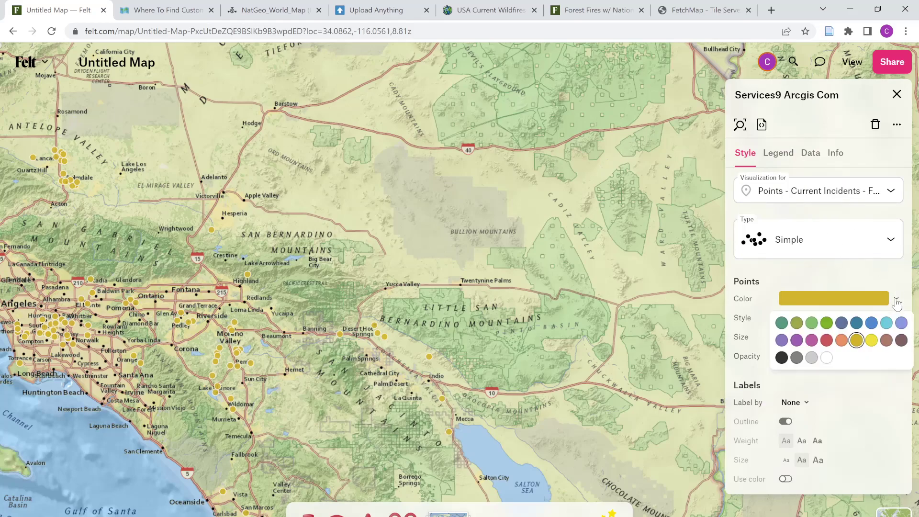
click(827, 341)
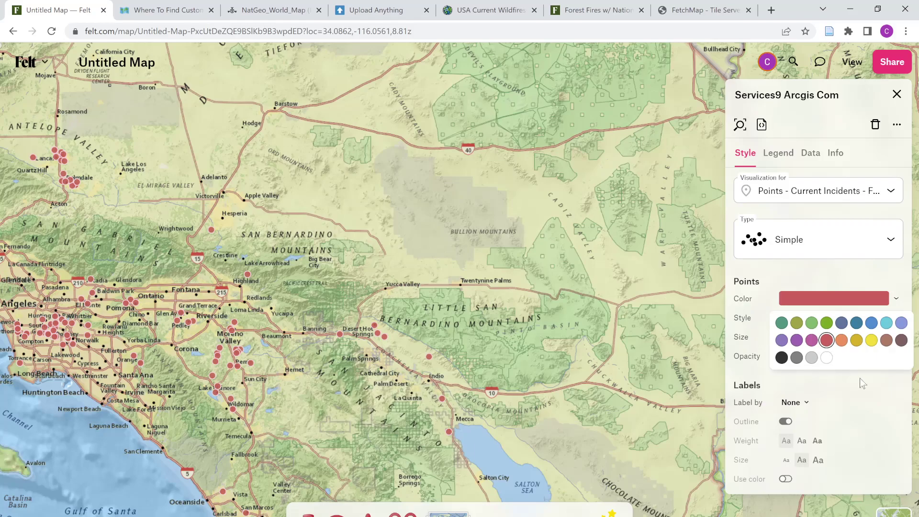
click(817, 337)
click(802, 319)
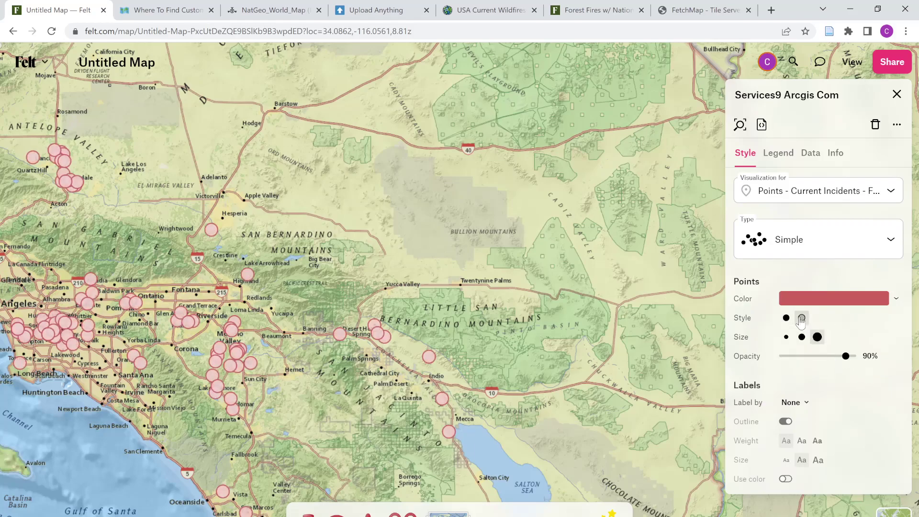
click(786, 318)
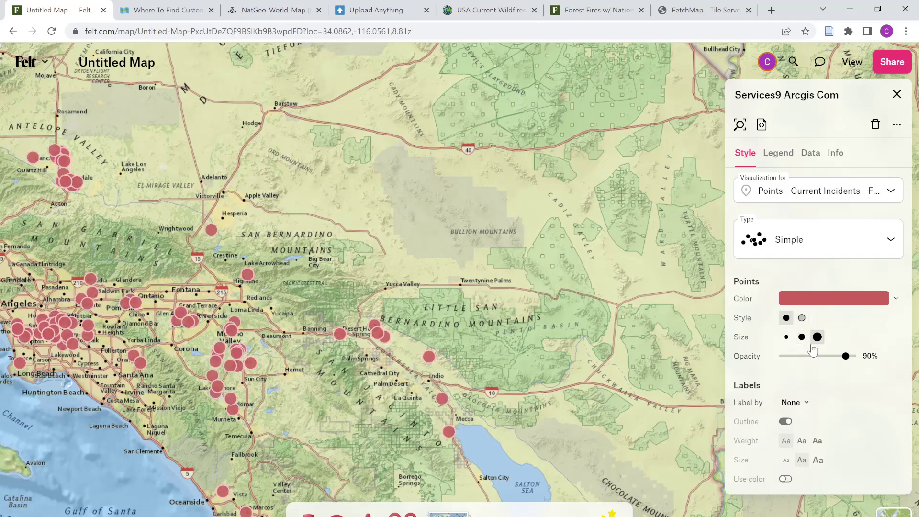
- Give the Current Perimeters polygons a red fill at 55% opacity
click(816, 201)
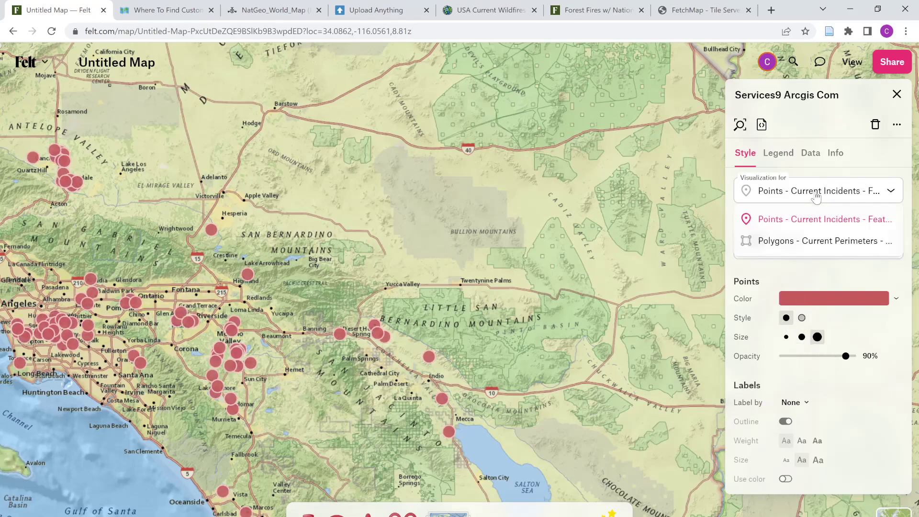
click(779, 242)
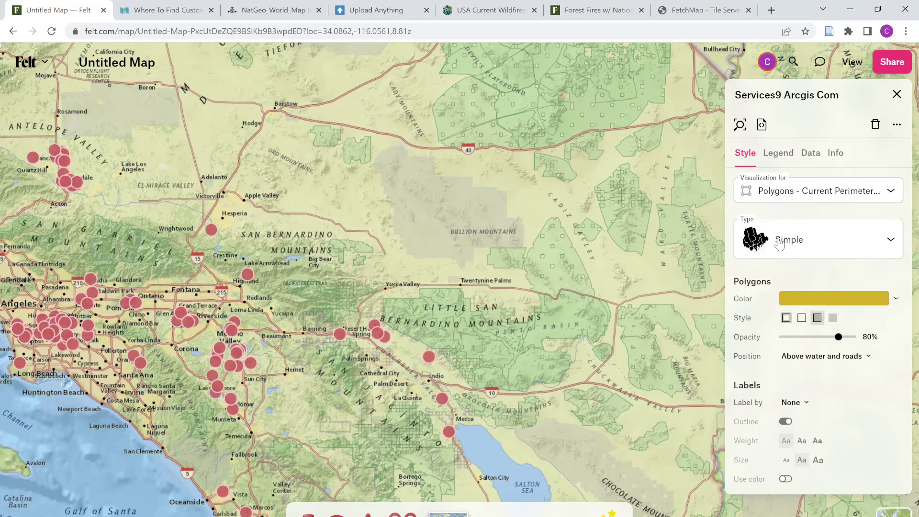
click(812, 299)
click(827, 341)
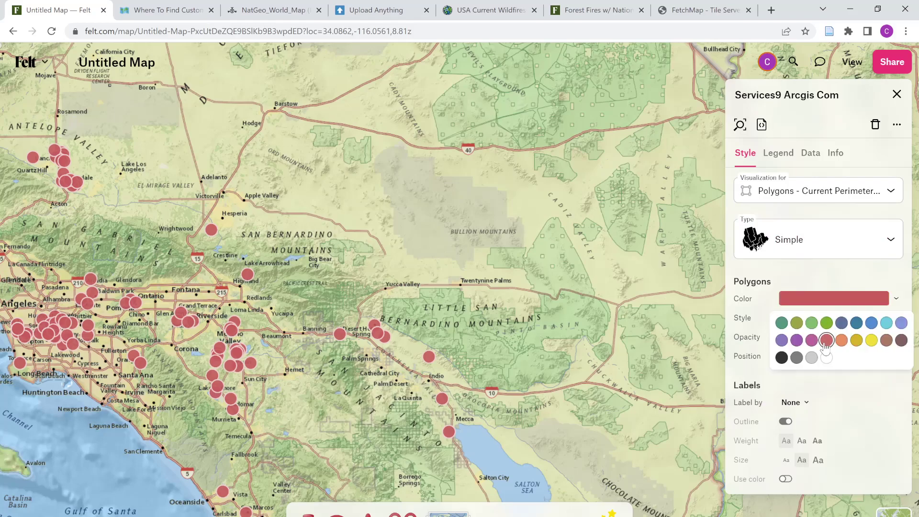
click(863, 400)
click(809, 338)
click(822, 337)
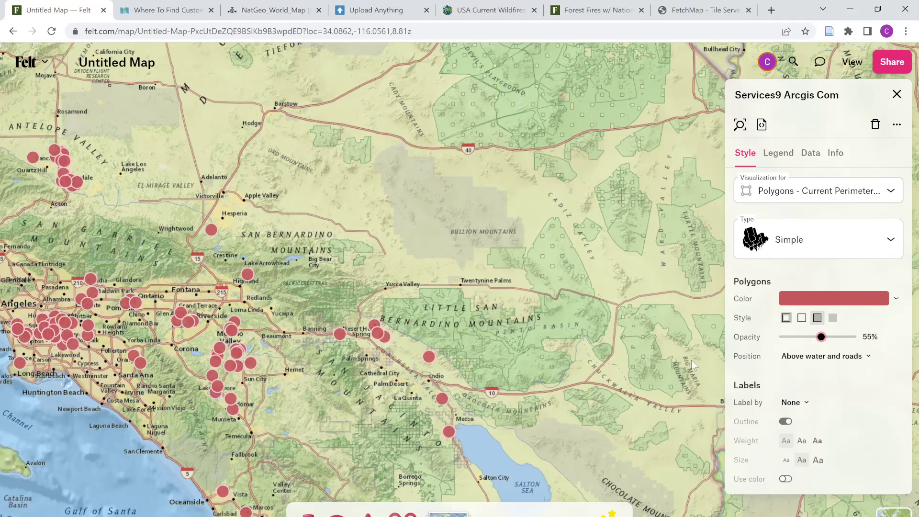
right_click(685, 370)
key(Escape)
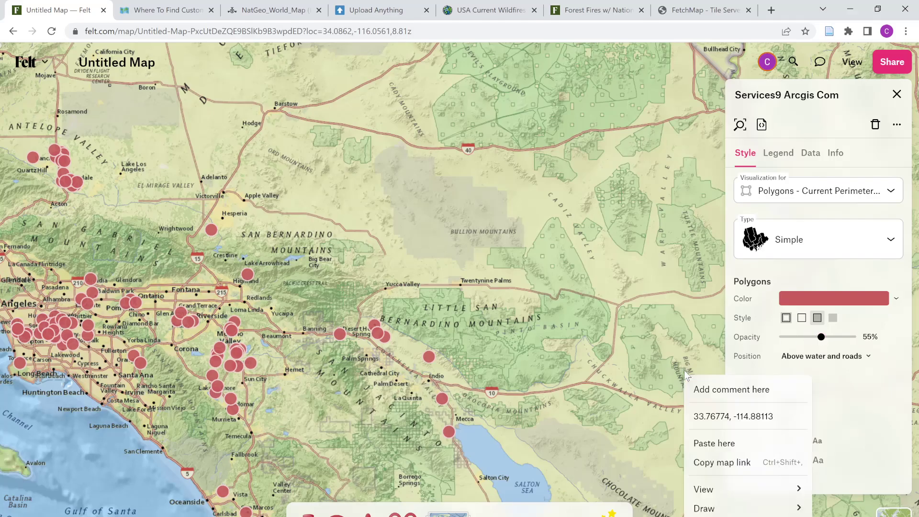
scroll(664, 345, up, 2)
scroll(664, 345, down, 5)
scroll(664, 345, up, 1)
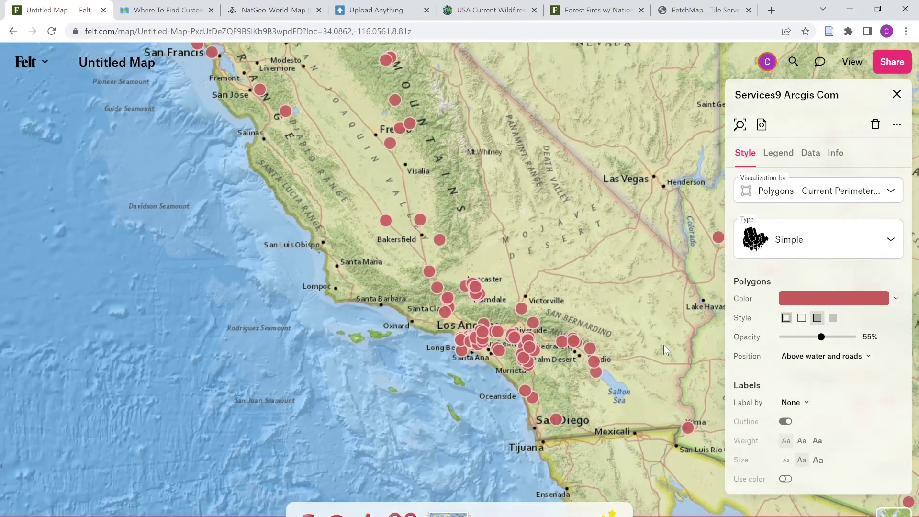
drag(652, 352, 227, 308)
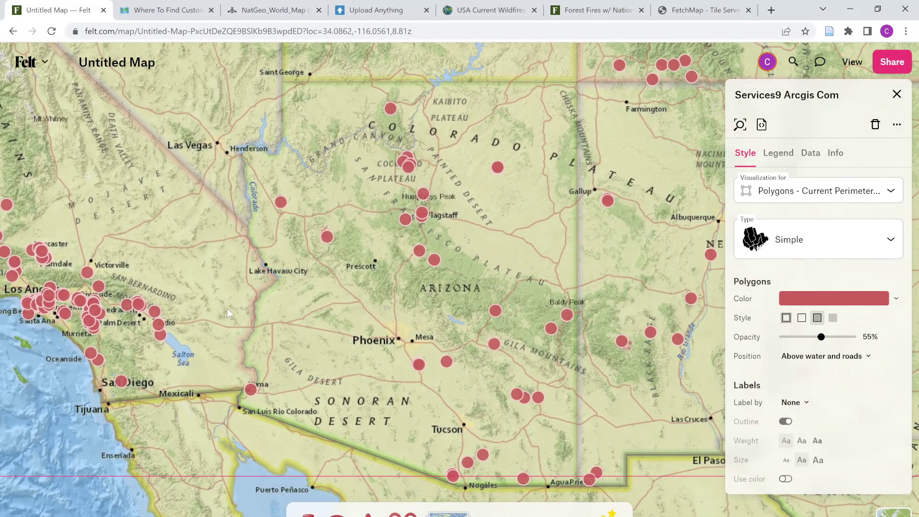
drag(427, 327, 172, 298)
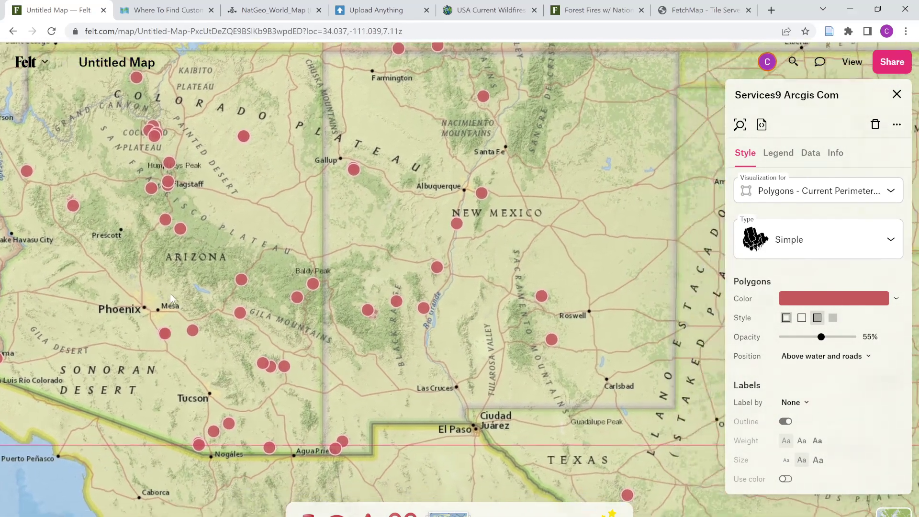
scroll(381, 316, up, 5)
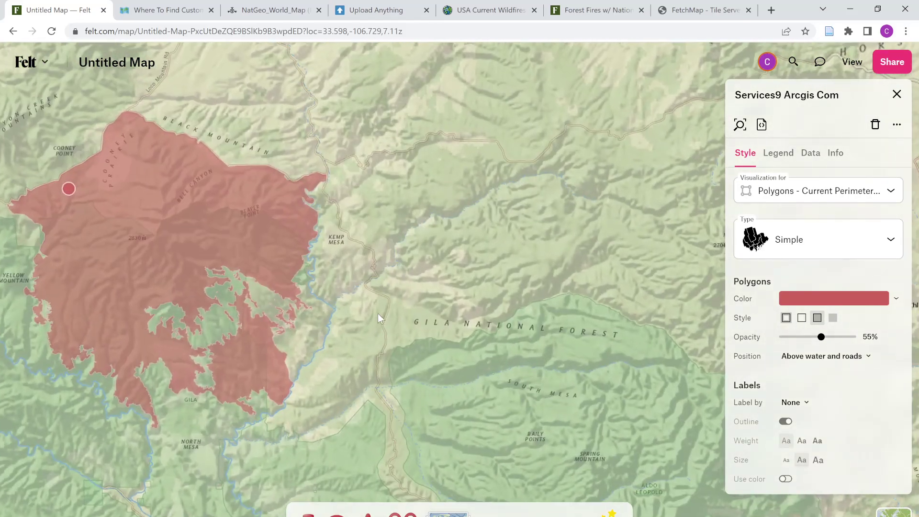
drag(378, 319, 653, 329)
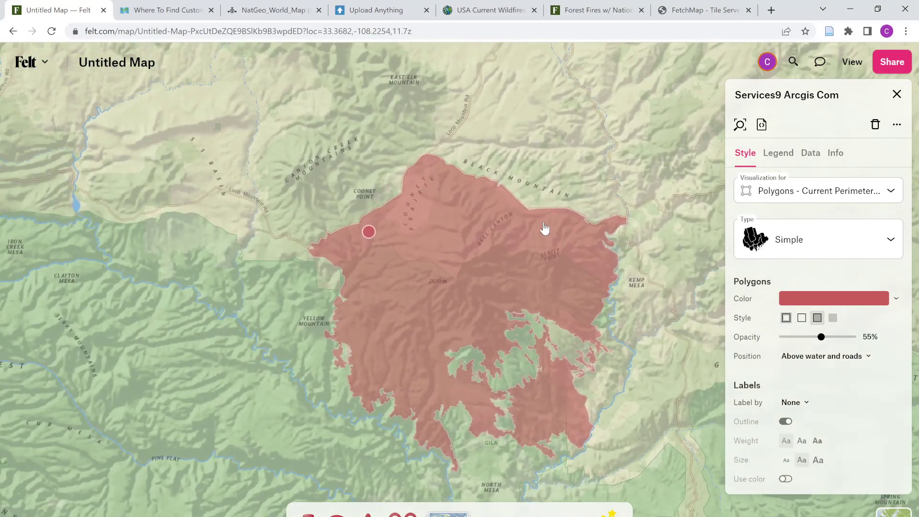
click(482, 256)
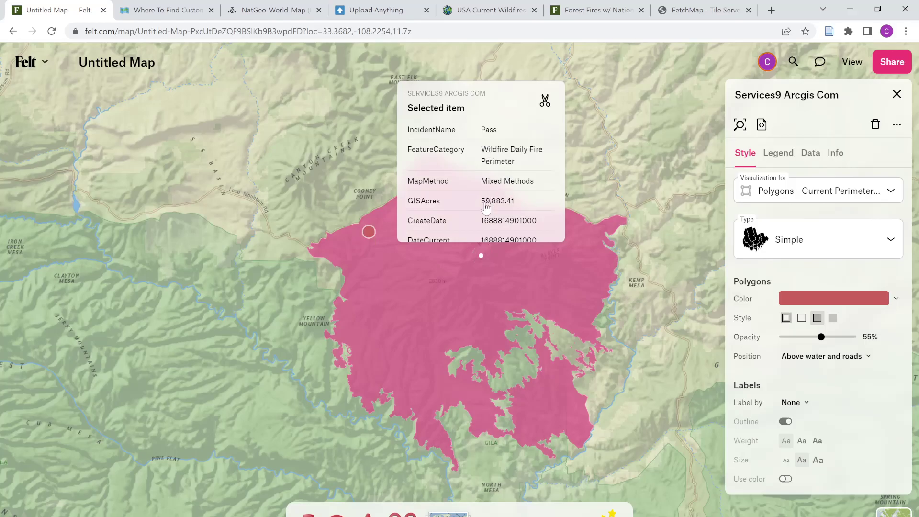
scroll(486, 207, down, 2)
scroll(486, 207, down, 4)
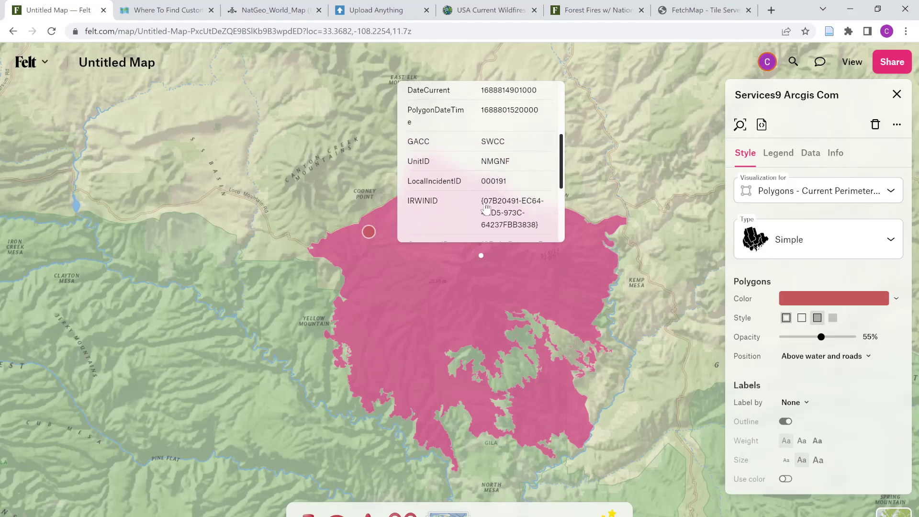
scroll(486, 206, down, 2)
scroll(486, 207, up, 2)
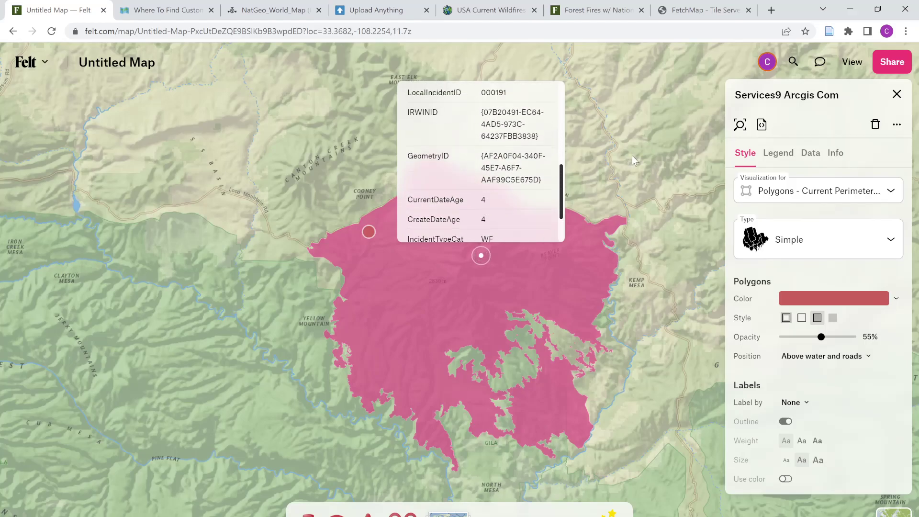
click(480, 255)
scroll(429, 258, up, 5)
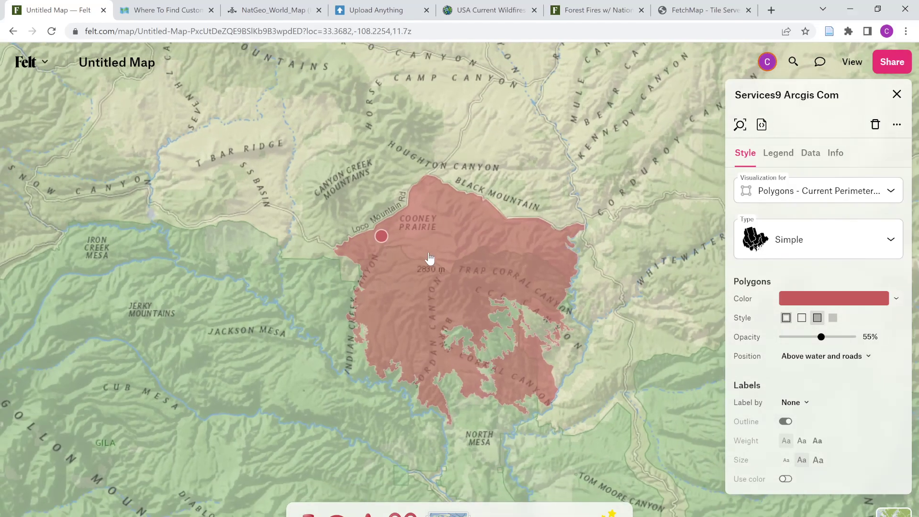
scroll(429, 258, down, 5)
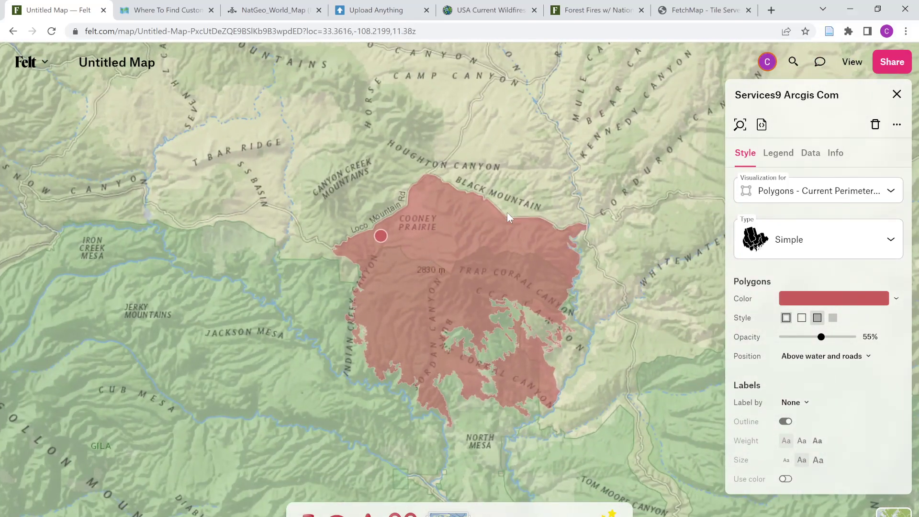